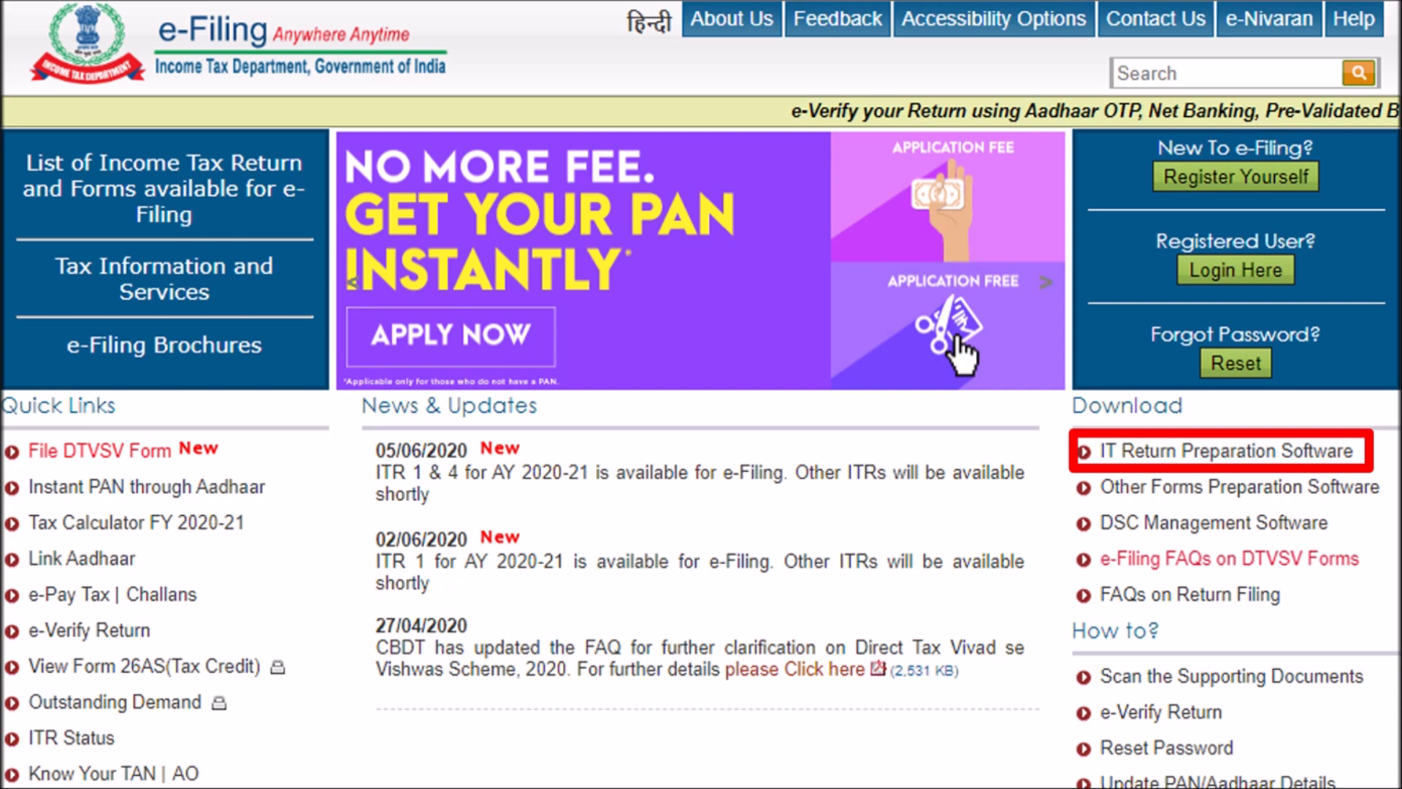
Open the IT Return Preparation Software downloads from the e-Filing home page
click(1169, 464)
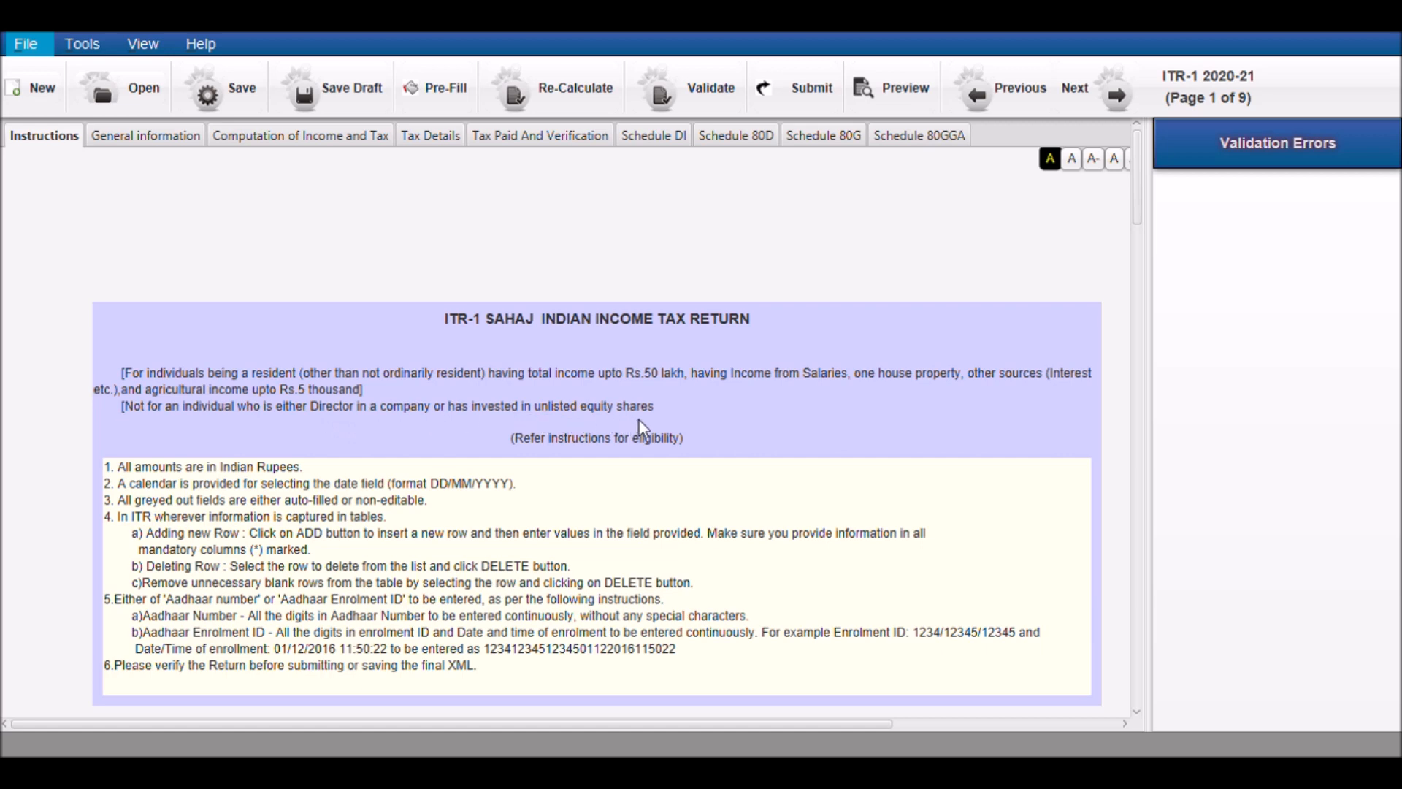
Open the General Information part of the ITR-1 form and check the Nature of Employment choices without selecting one
click(105, 144)
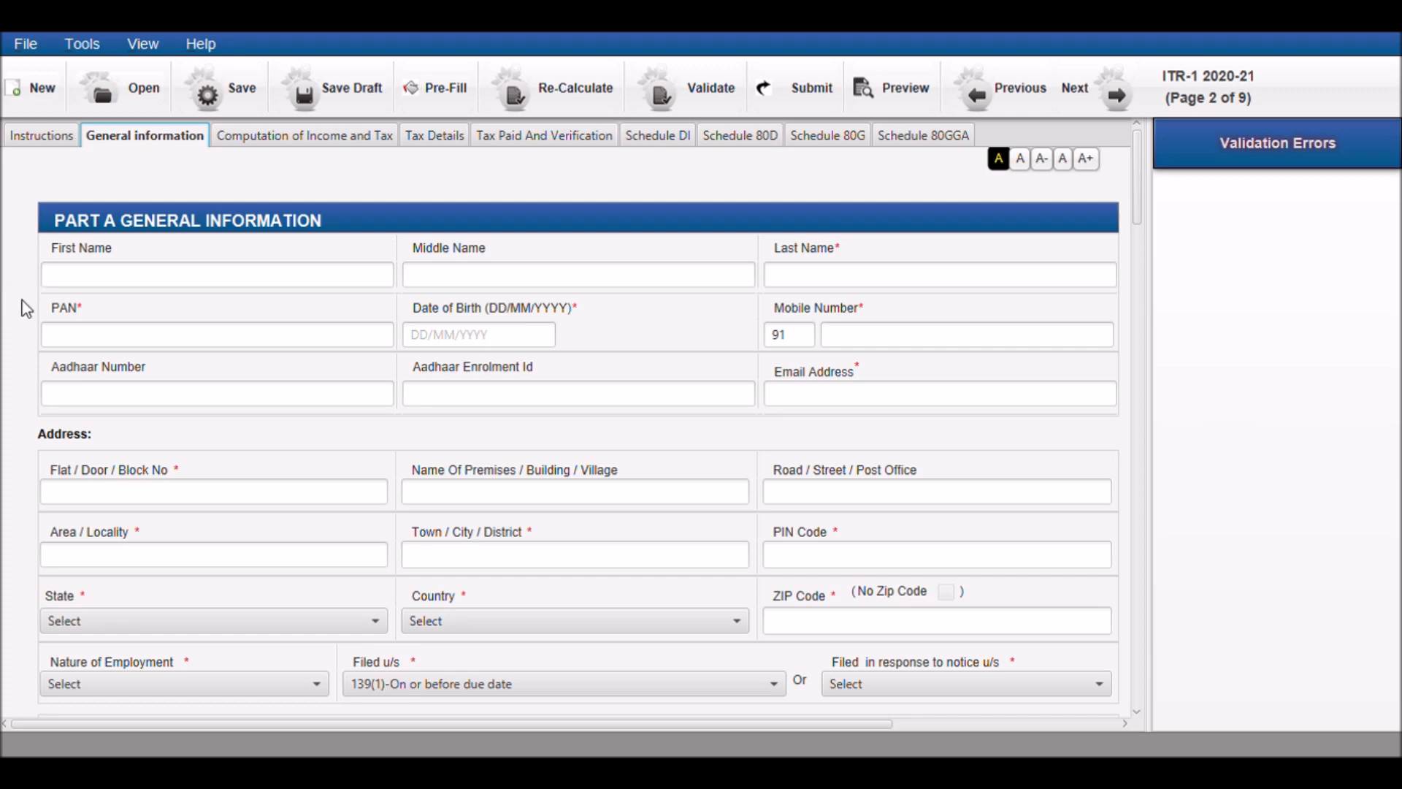
scroll(25, 308, down, 1)
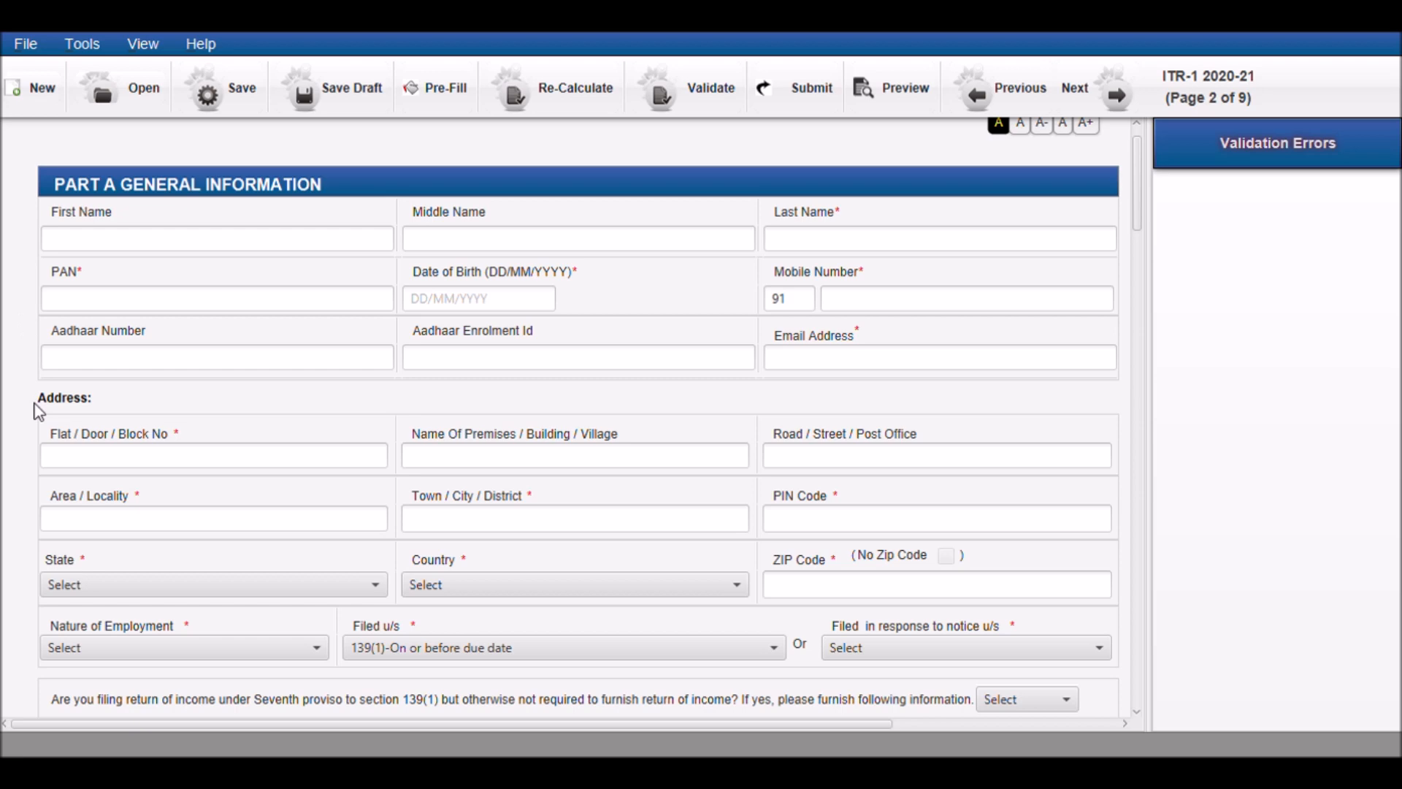
scroll(8, 511, down, 1)
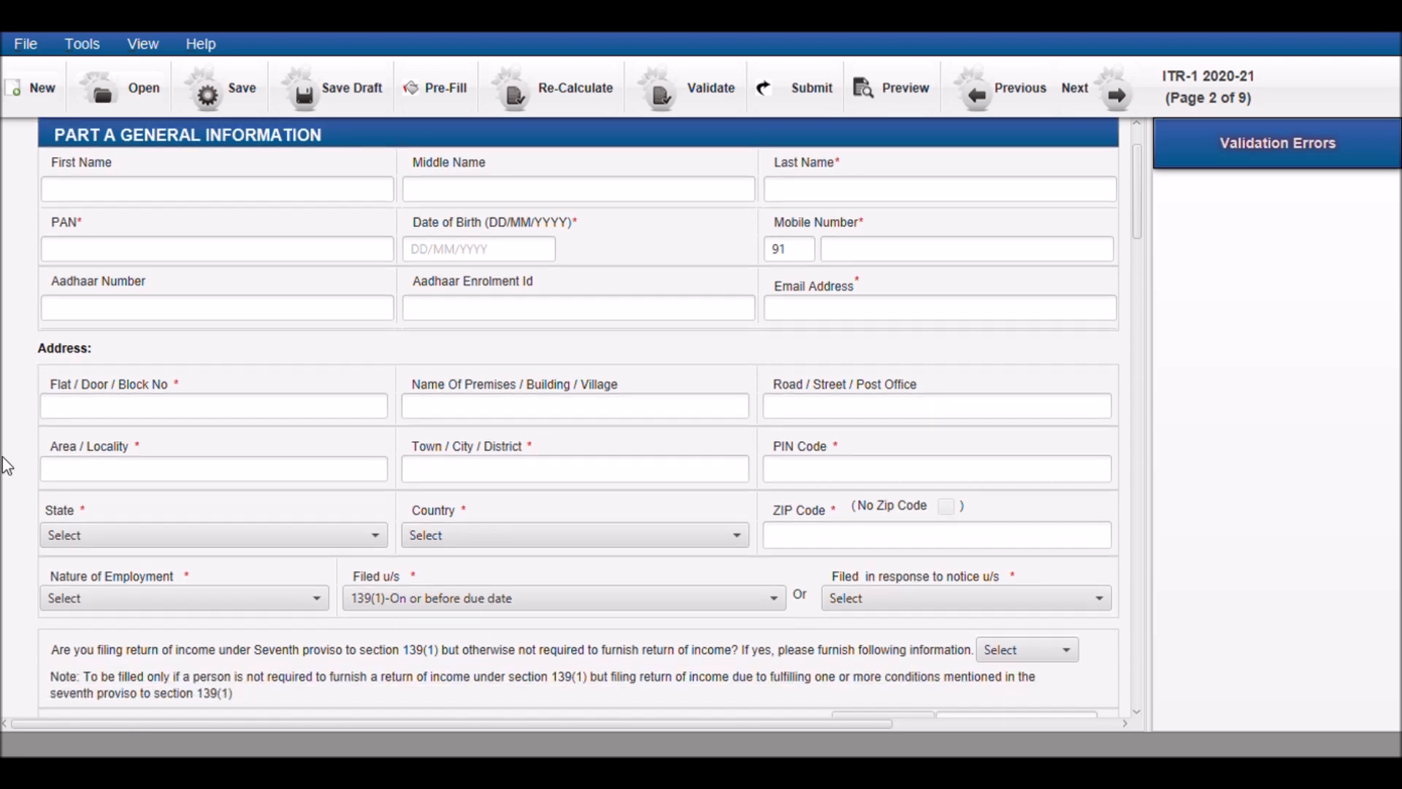
click(272, 605)
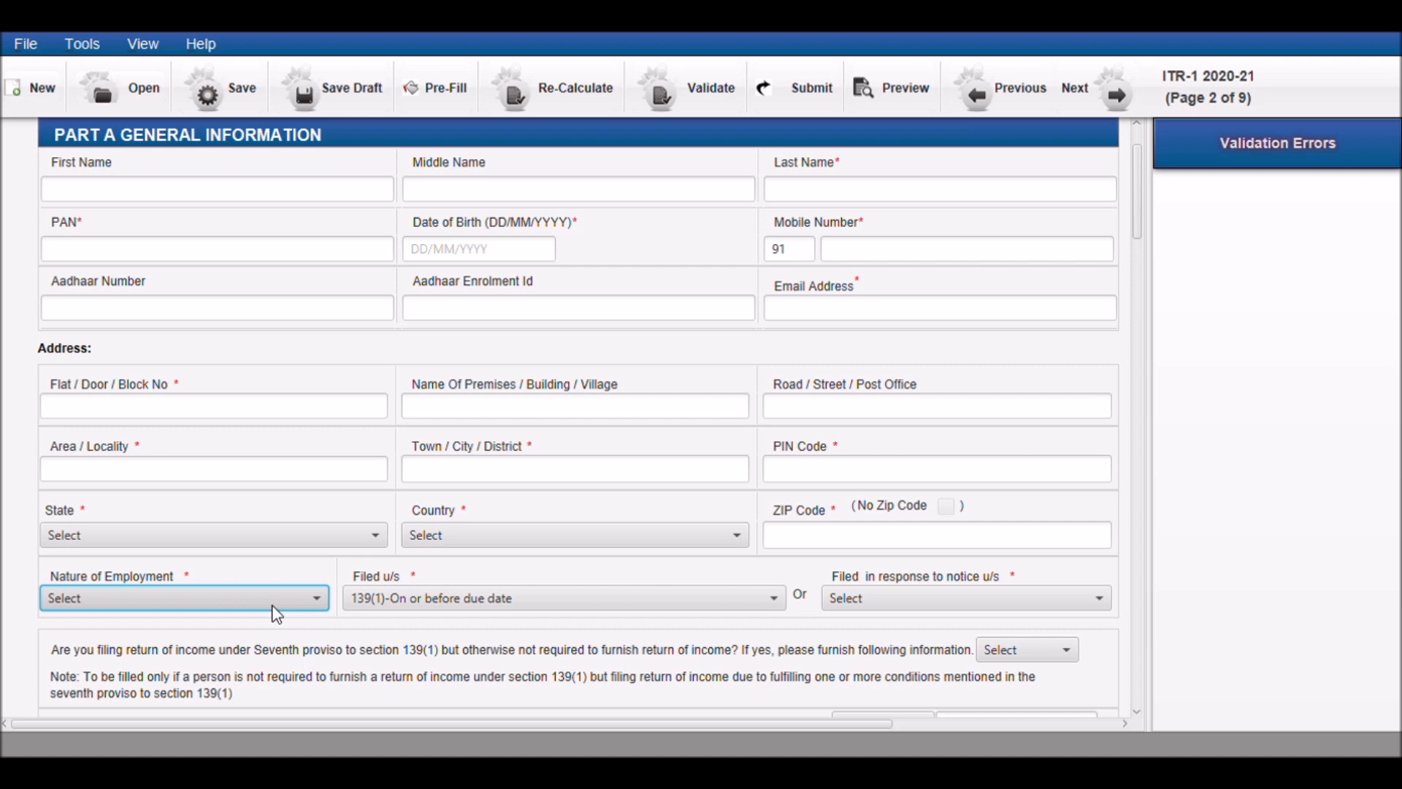
click(371, 636)
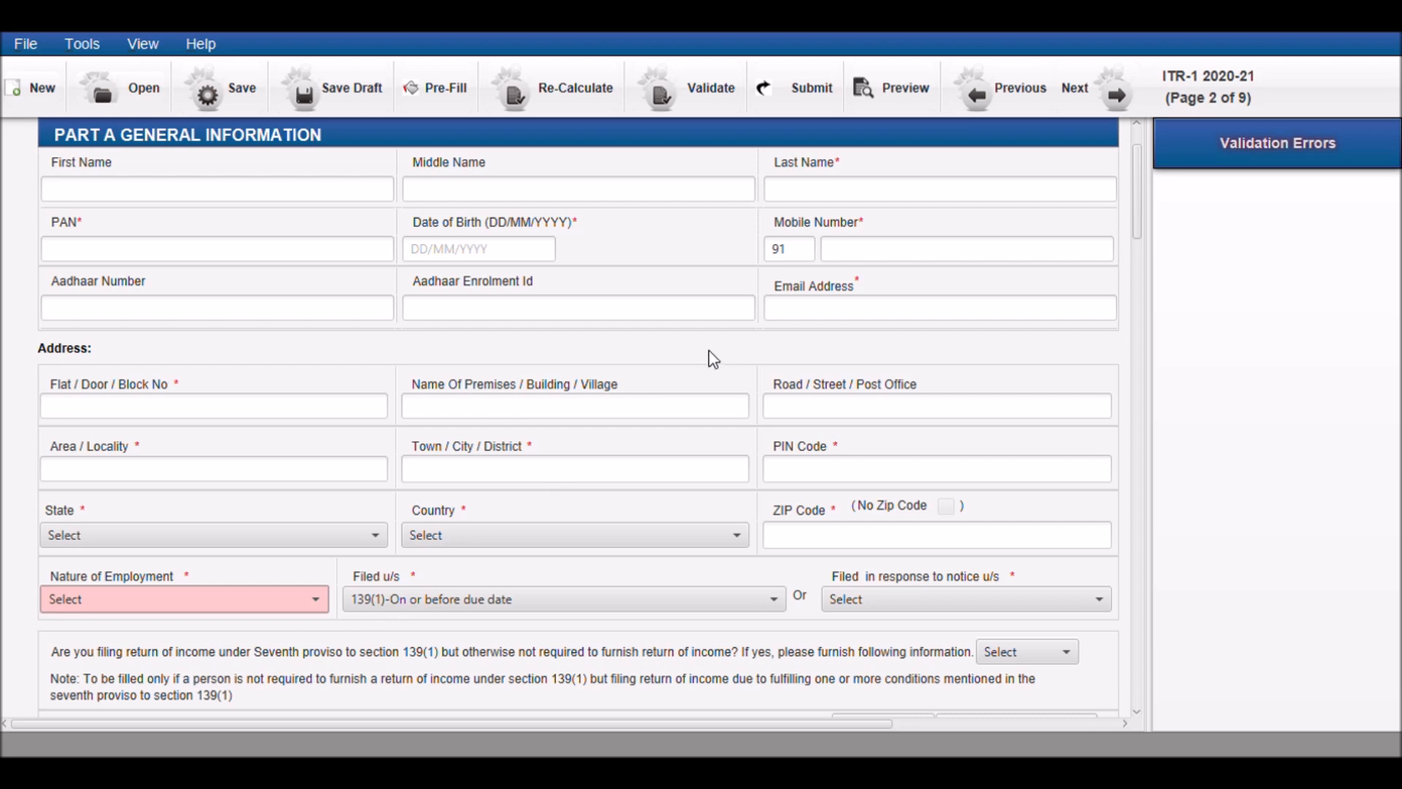
Set Filed u/s to Select and answer No to filing the return under the Seventh proviso to section 139(1)
click(543, 607)
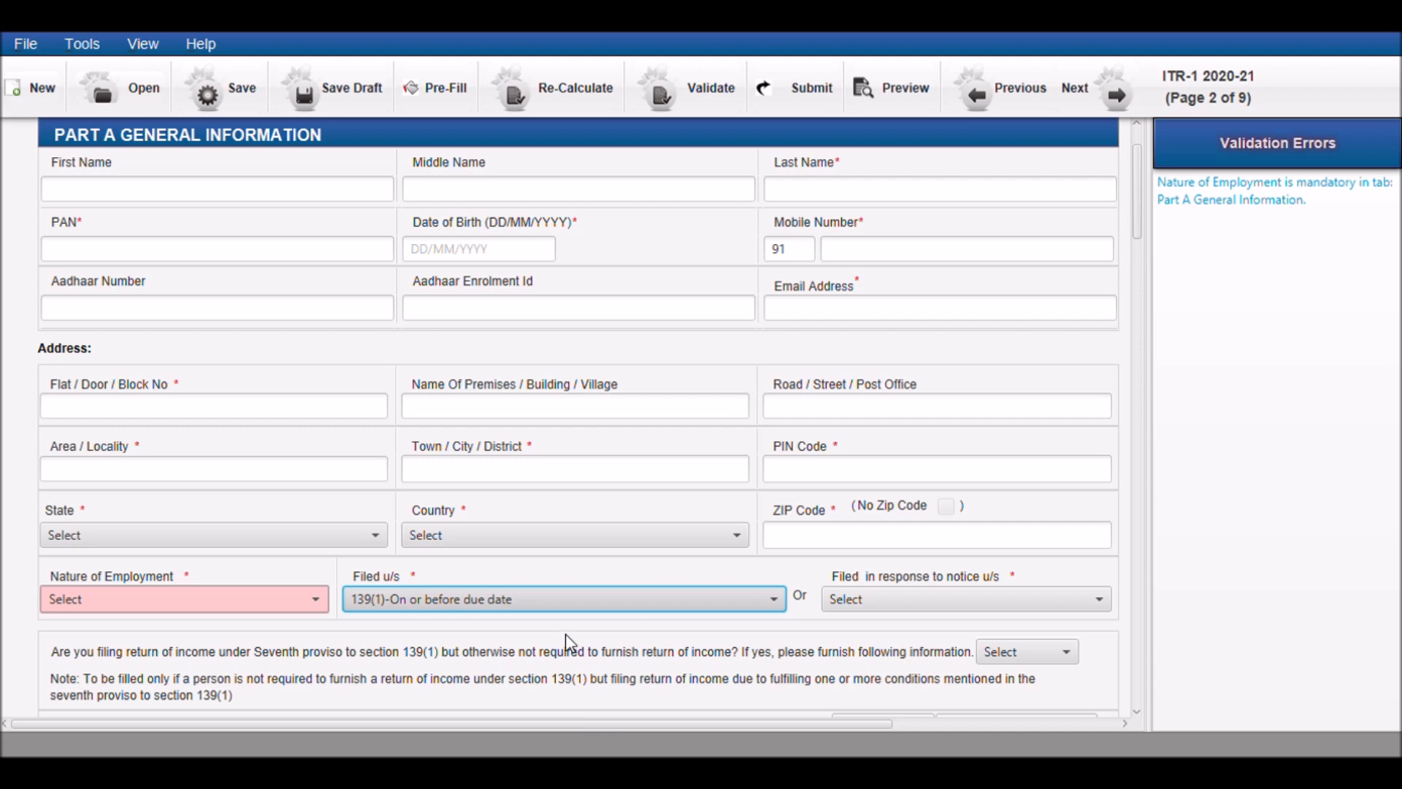
scroll(435, 612, down, 3)
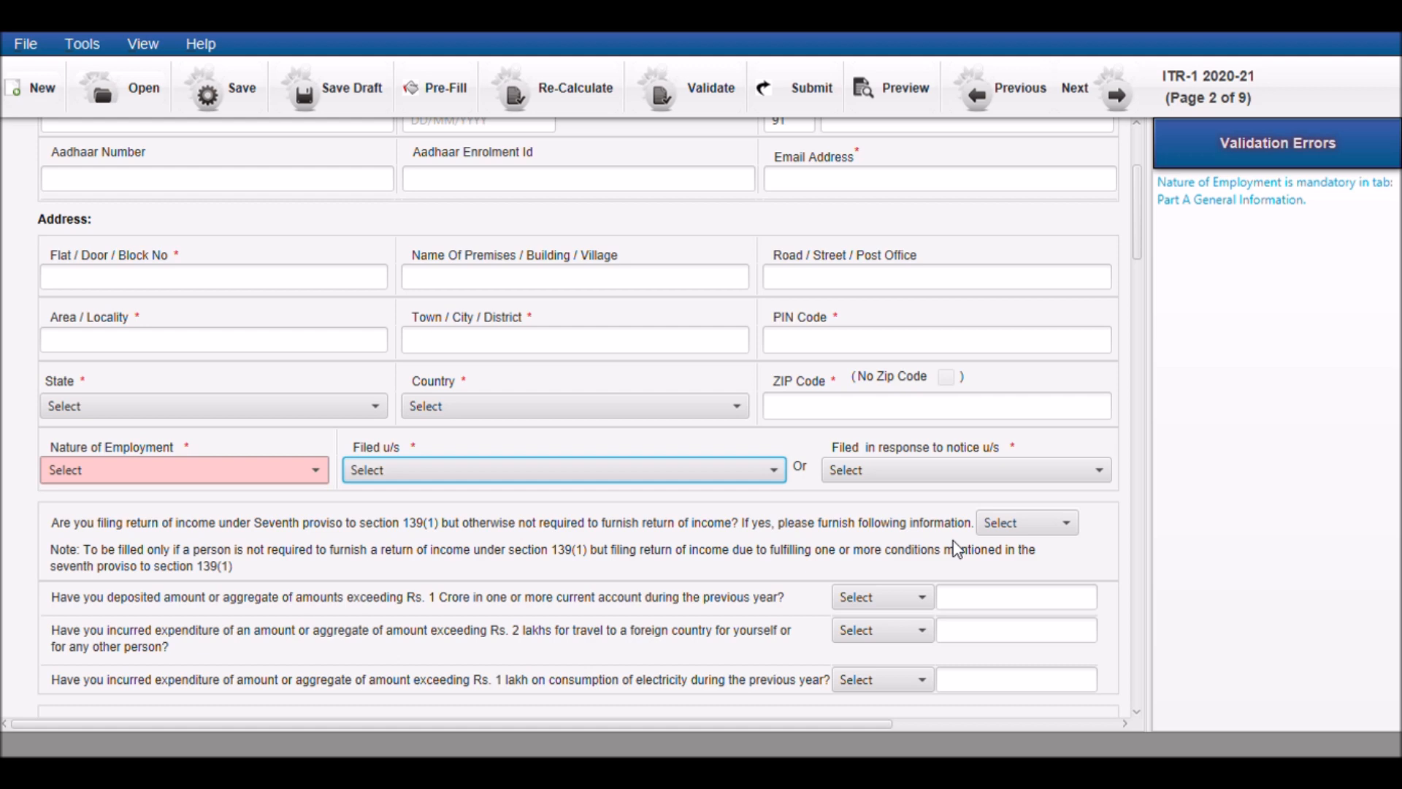
click(1003, 524)
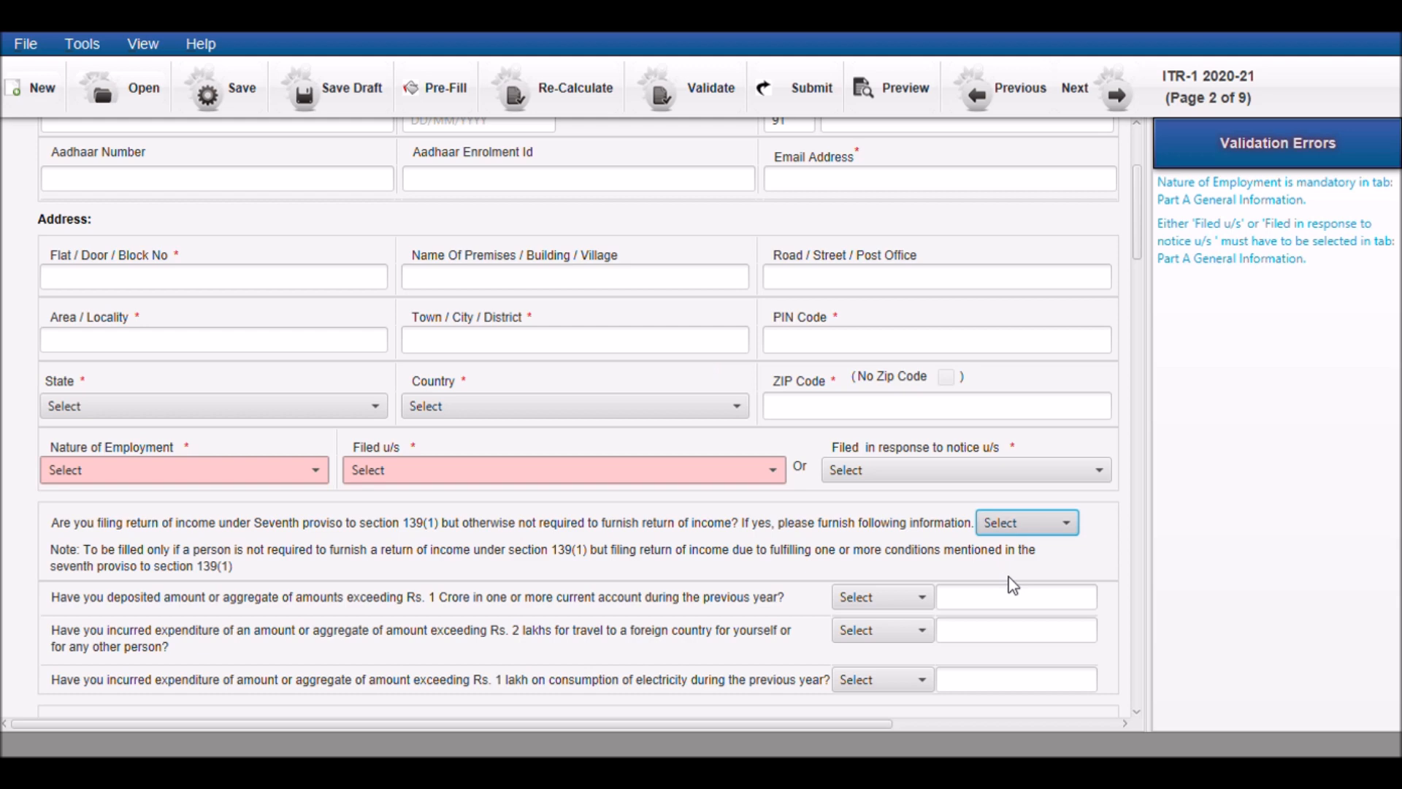
key(n)
click(799, 531)
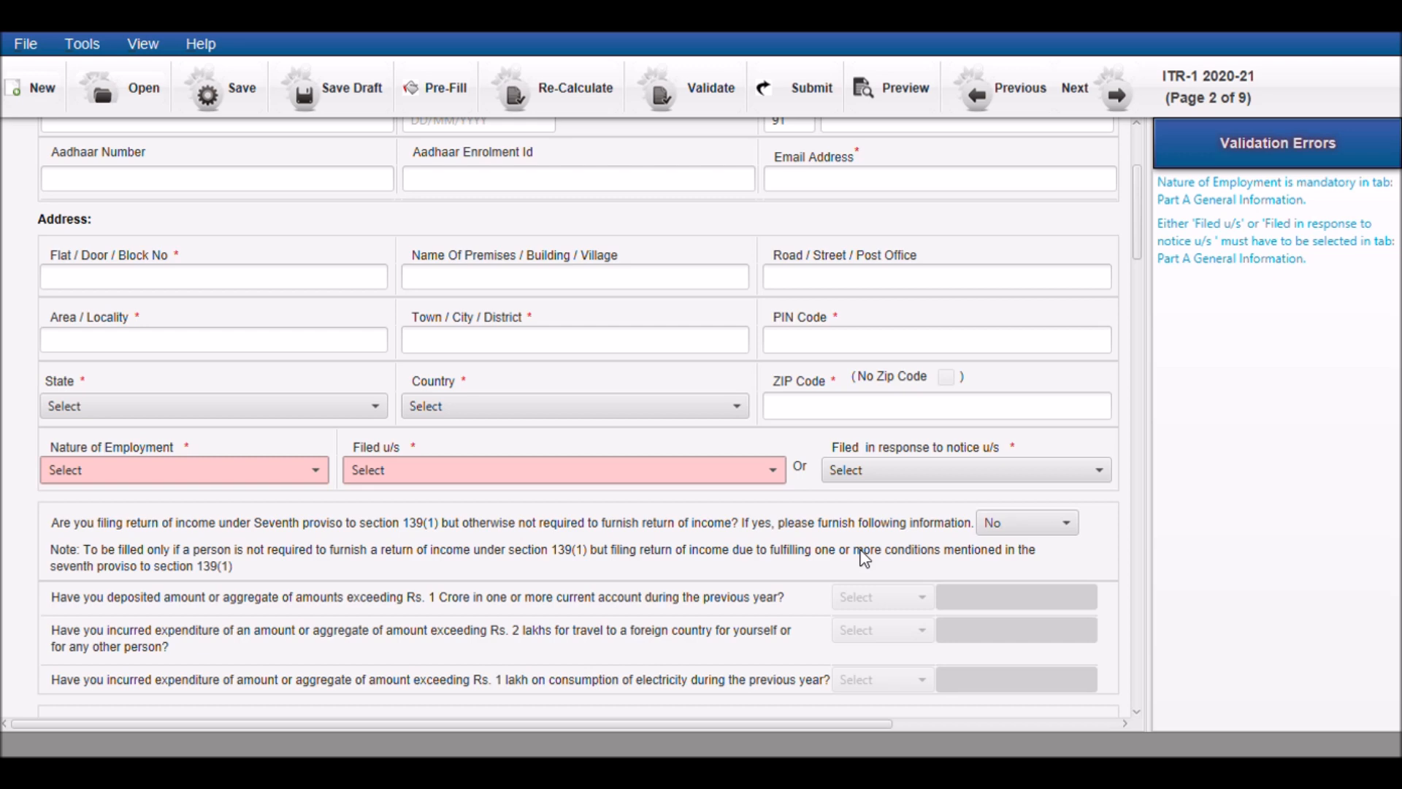
Review the remaining General Information fields and open the Computation of Income and Tax part
scroll(865, 559, down, 3)
scroll(863, 557, down, 1)
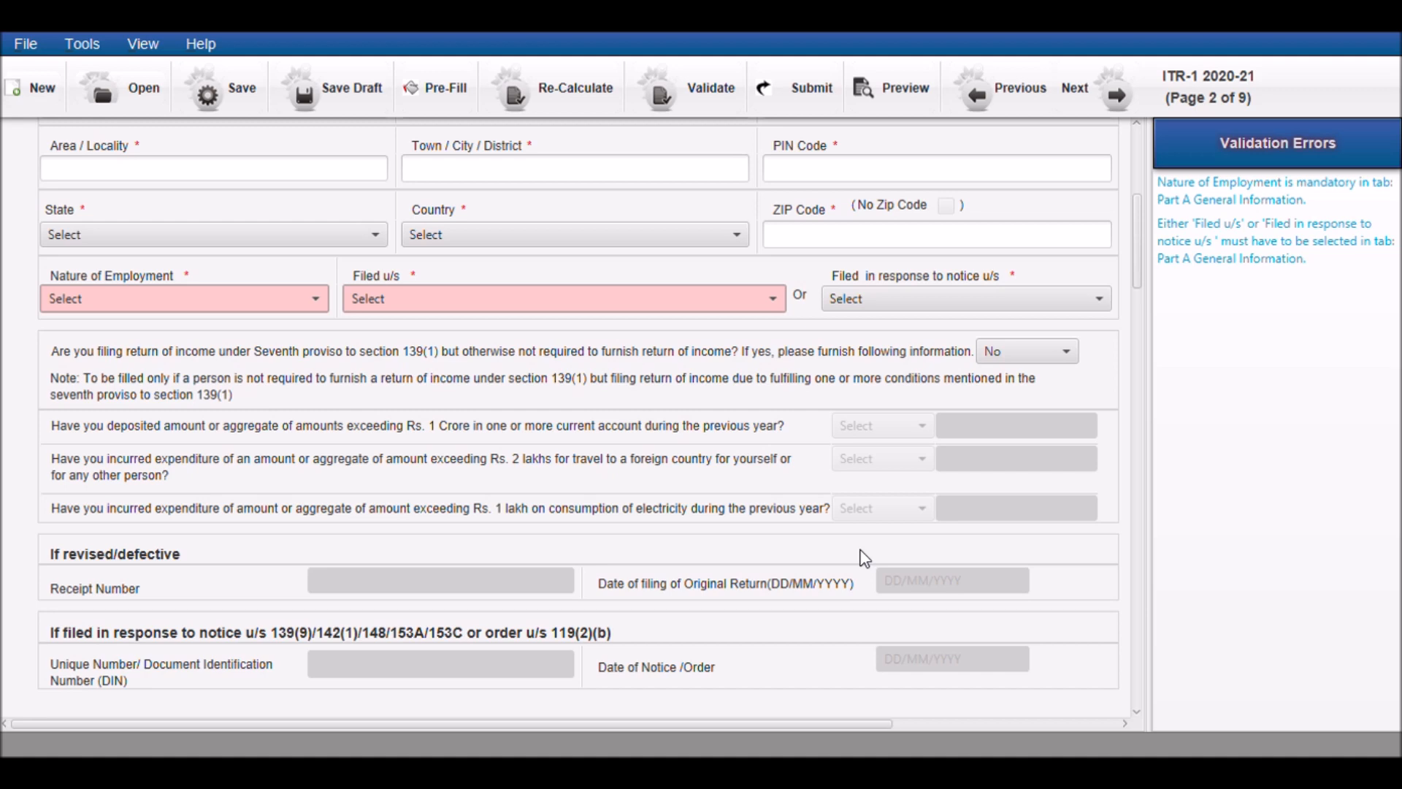
scroll(863, 558, up, 8)
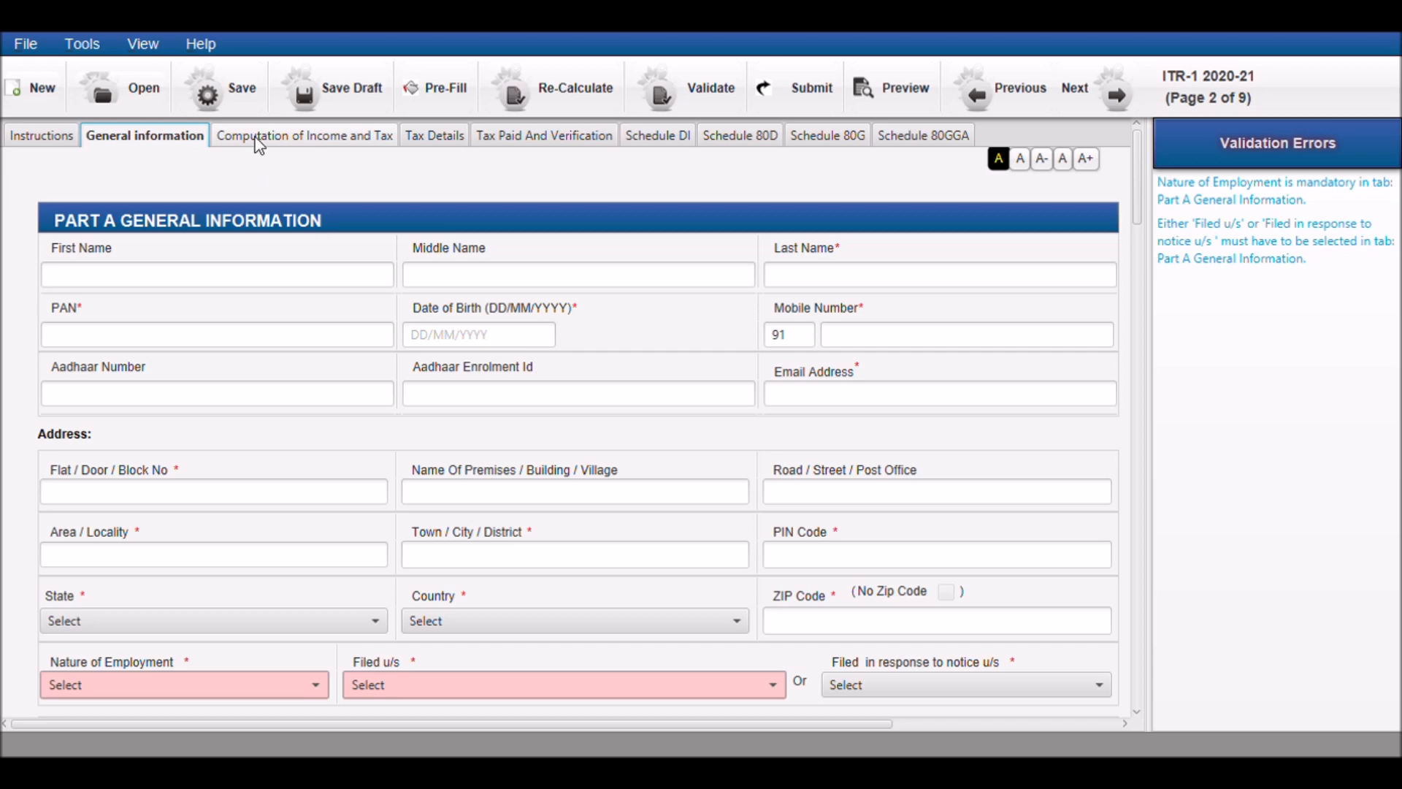
click(260, 139)
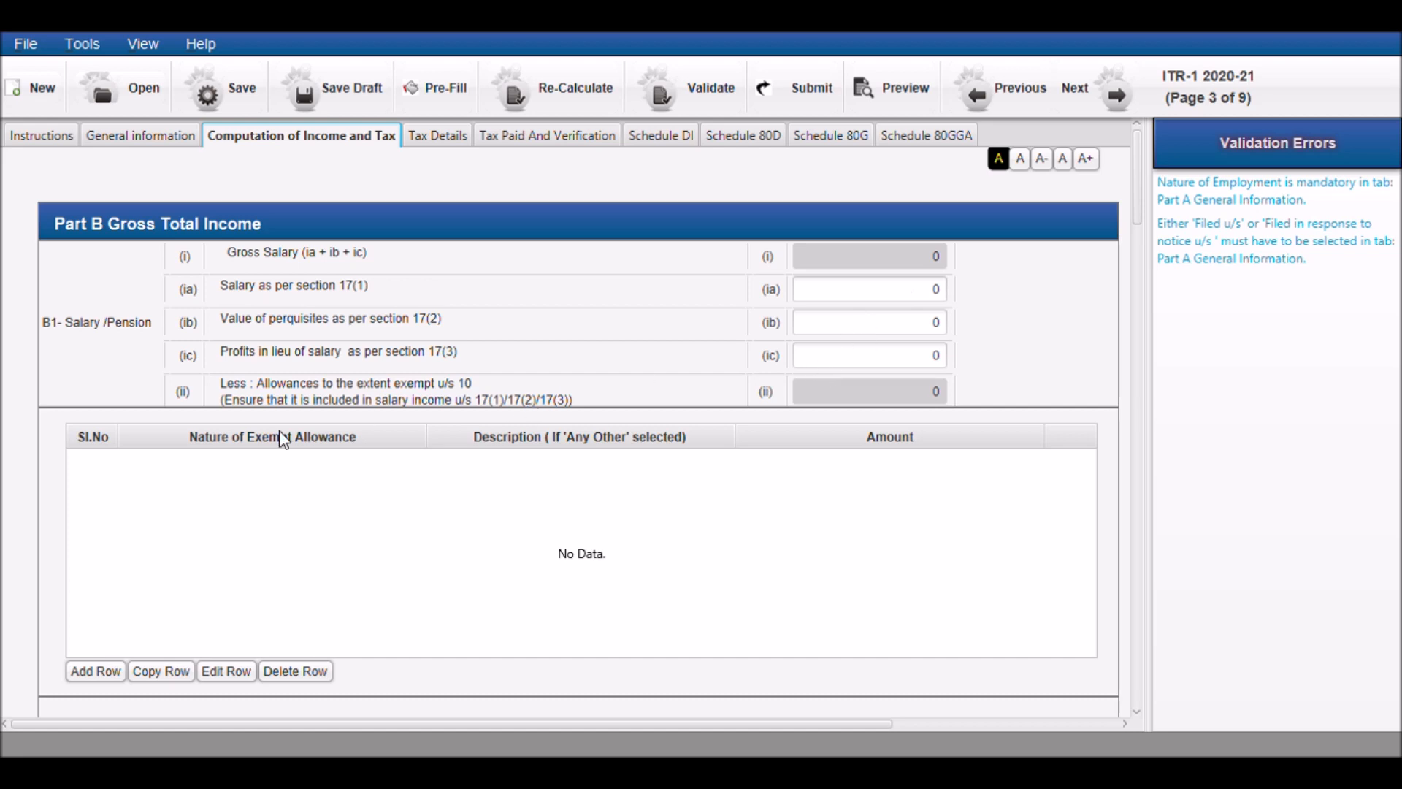
Try to add a Sec 10(5) leave travel entry of 1200 to the exempt allowances table
scroll(283, 440, down, 2)
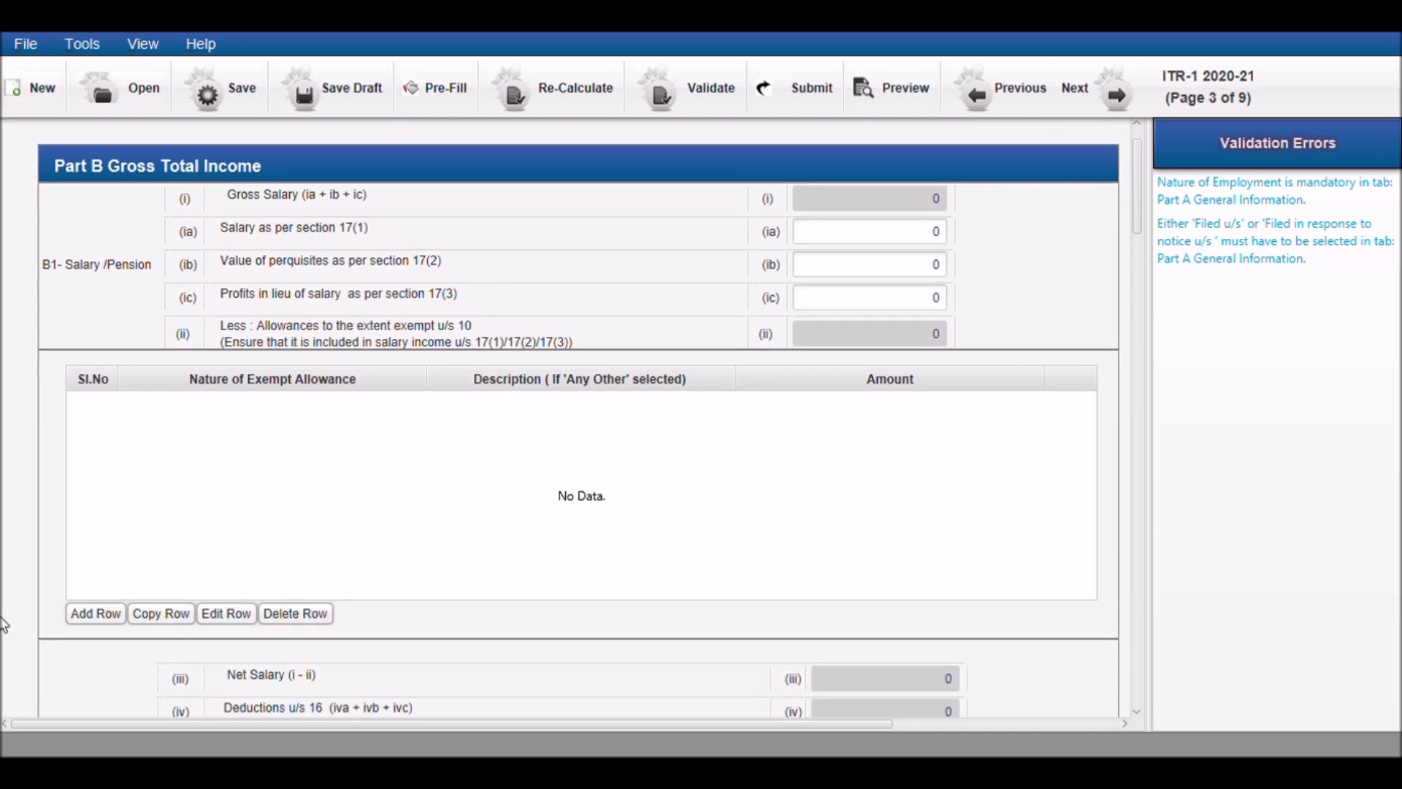
click(81, 617)
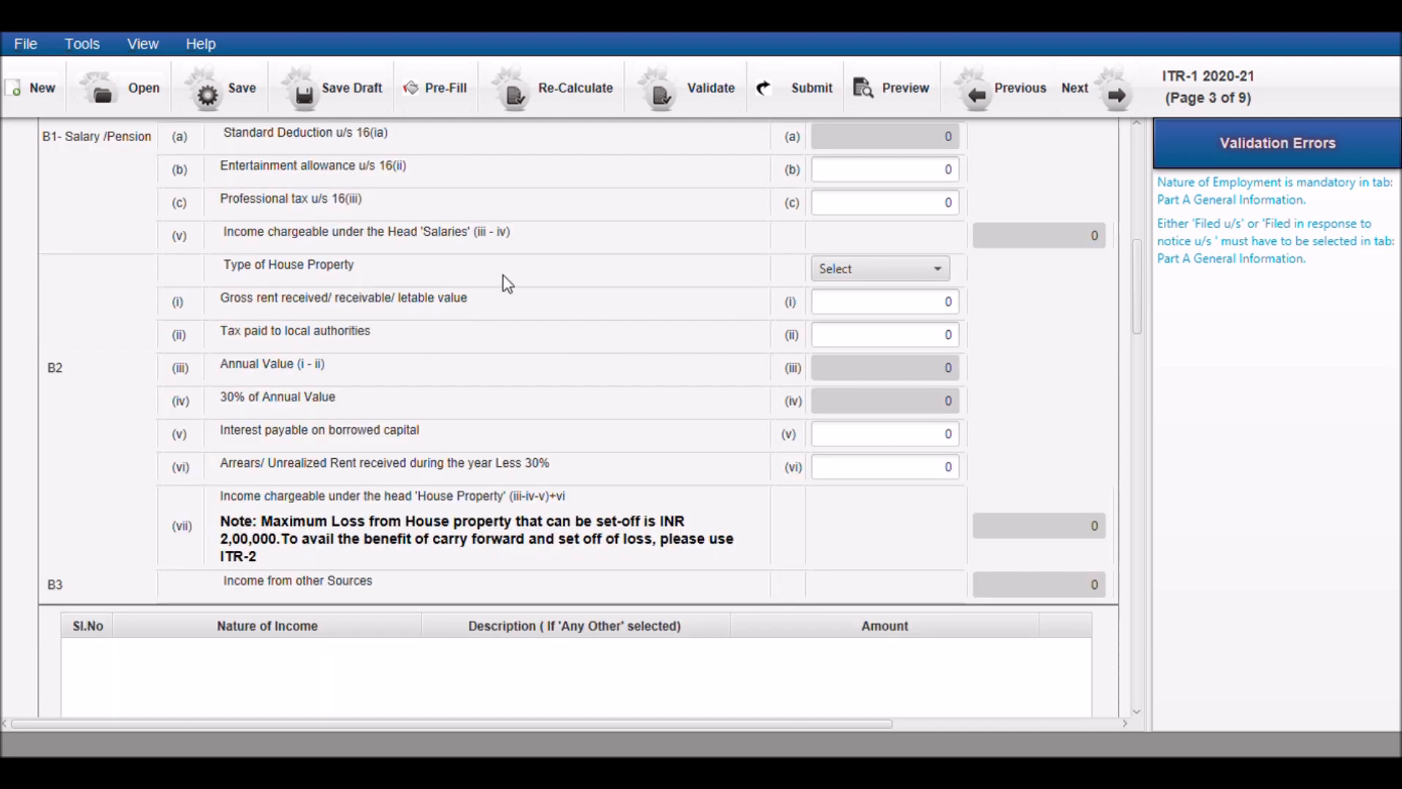
scroll(503, 276, up, 8)
scroll(508, 283, up, 9)
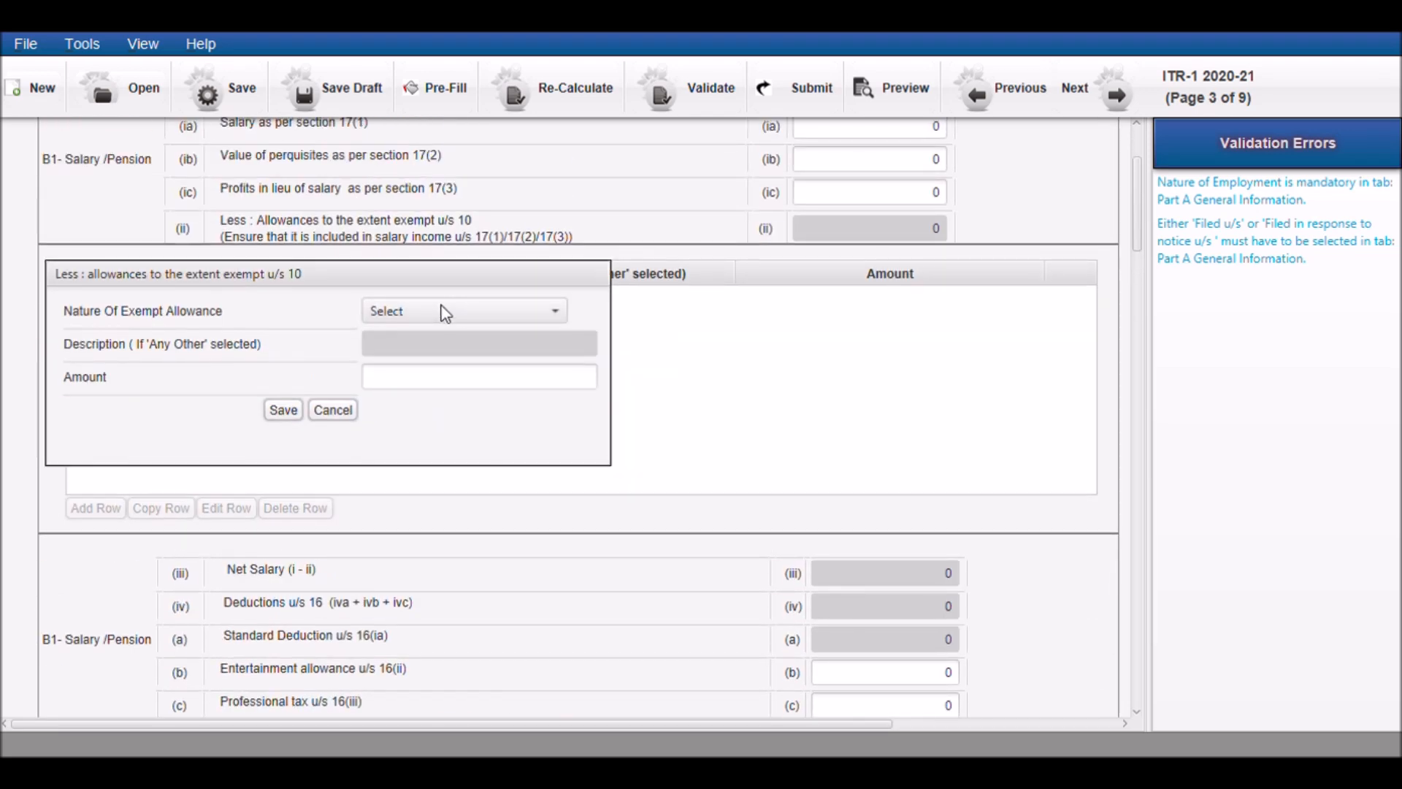
click(470, 305)
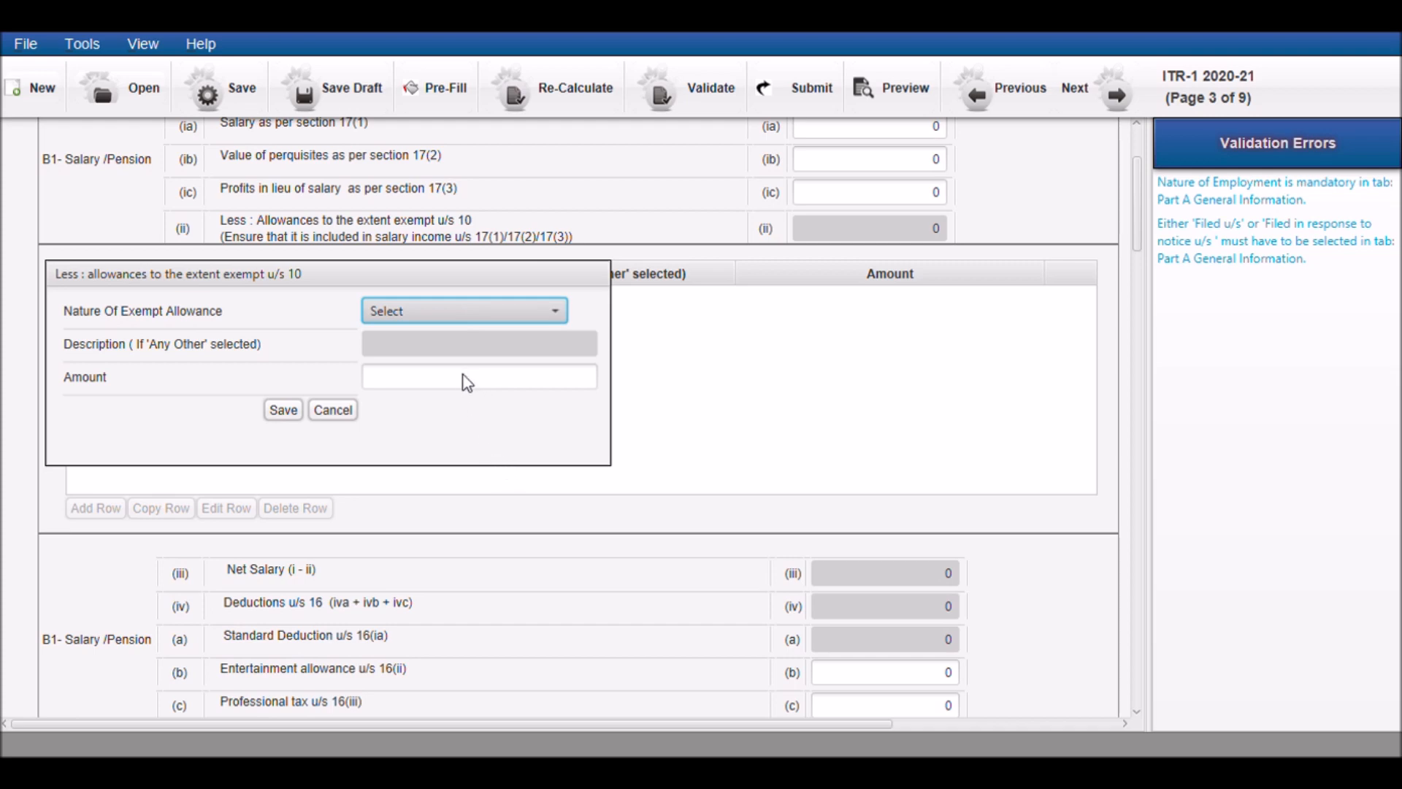
key(Down)
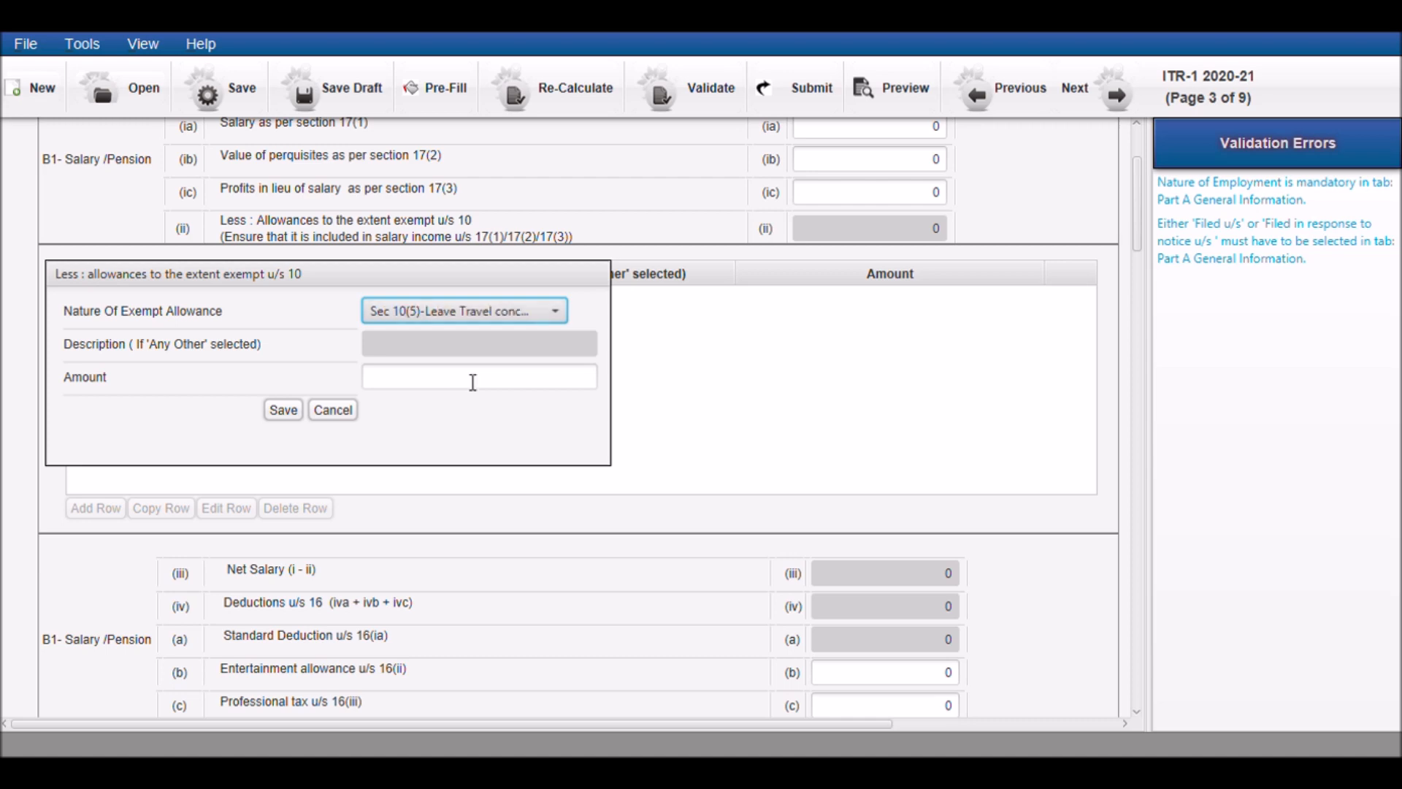
click(473, 381)
text(1)
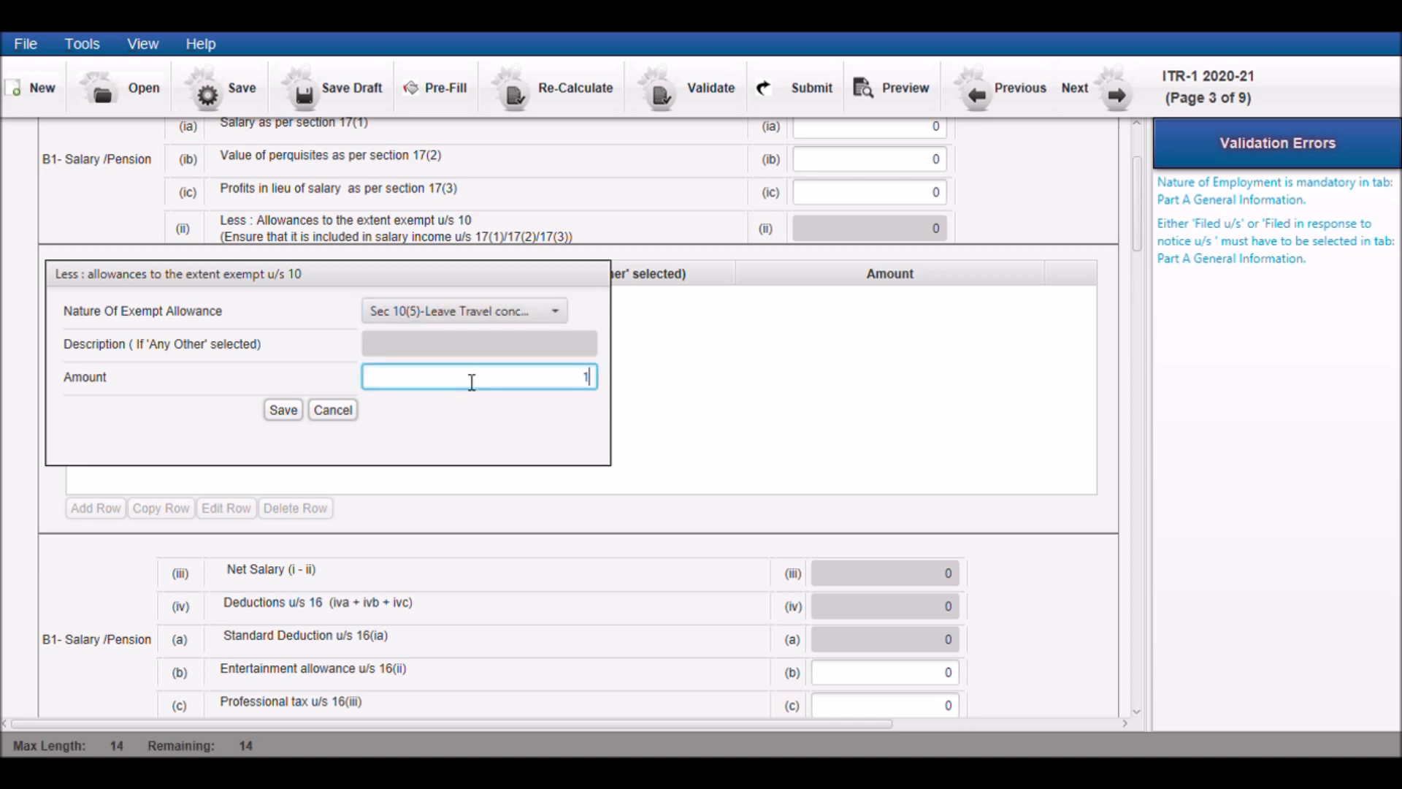
text(200)
click(286, 409)
Set the Type of House Property in section B2 to Self-Occupied
scroll(434, 452, down, 3)
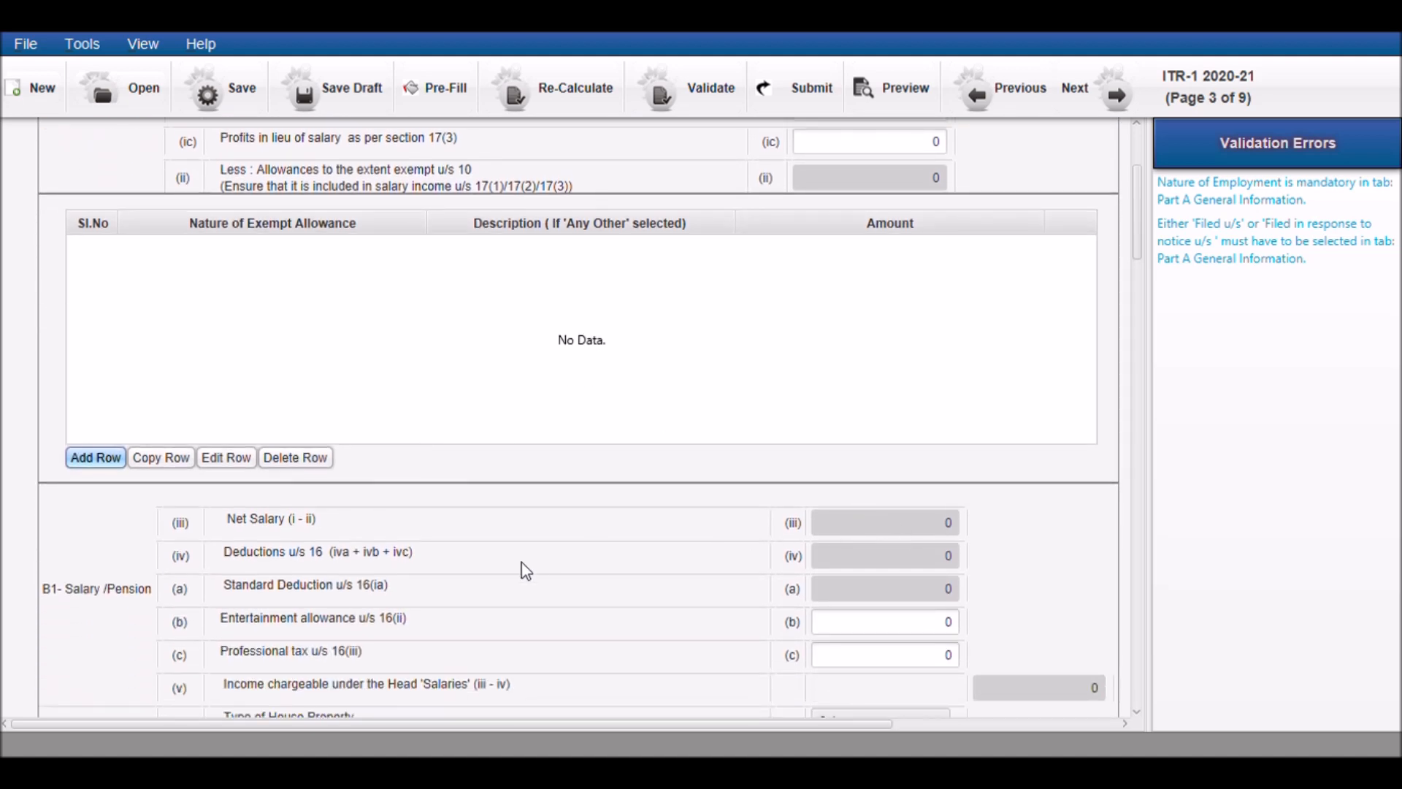
scroll(669, 583, down, 1)
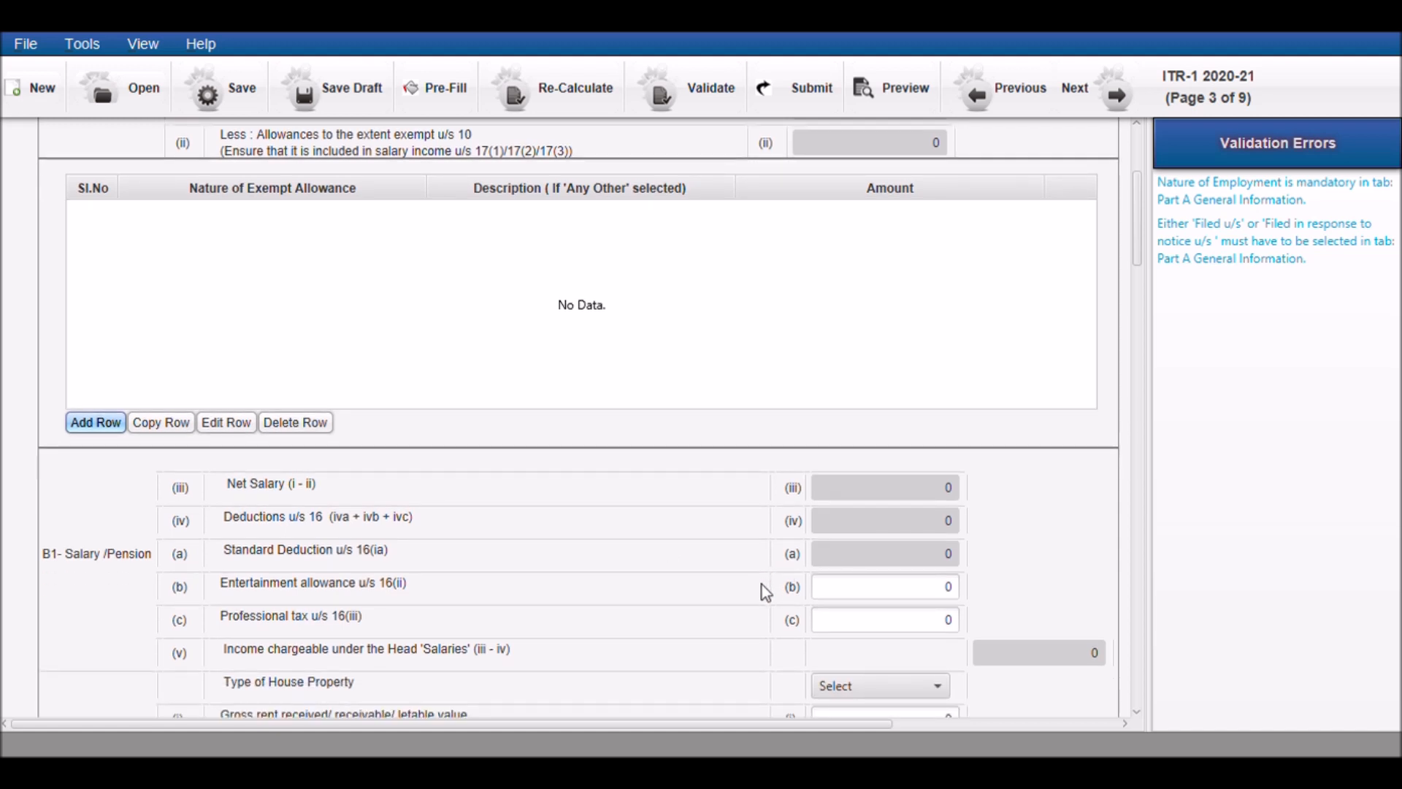
scroll(764, 592, down, 2)
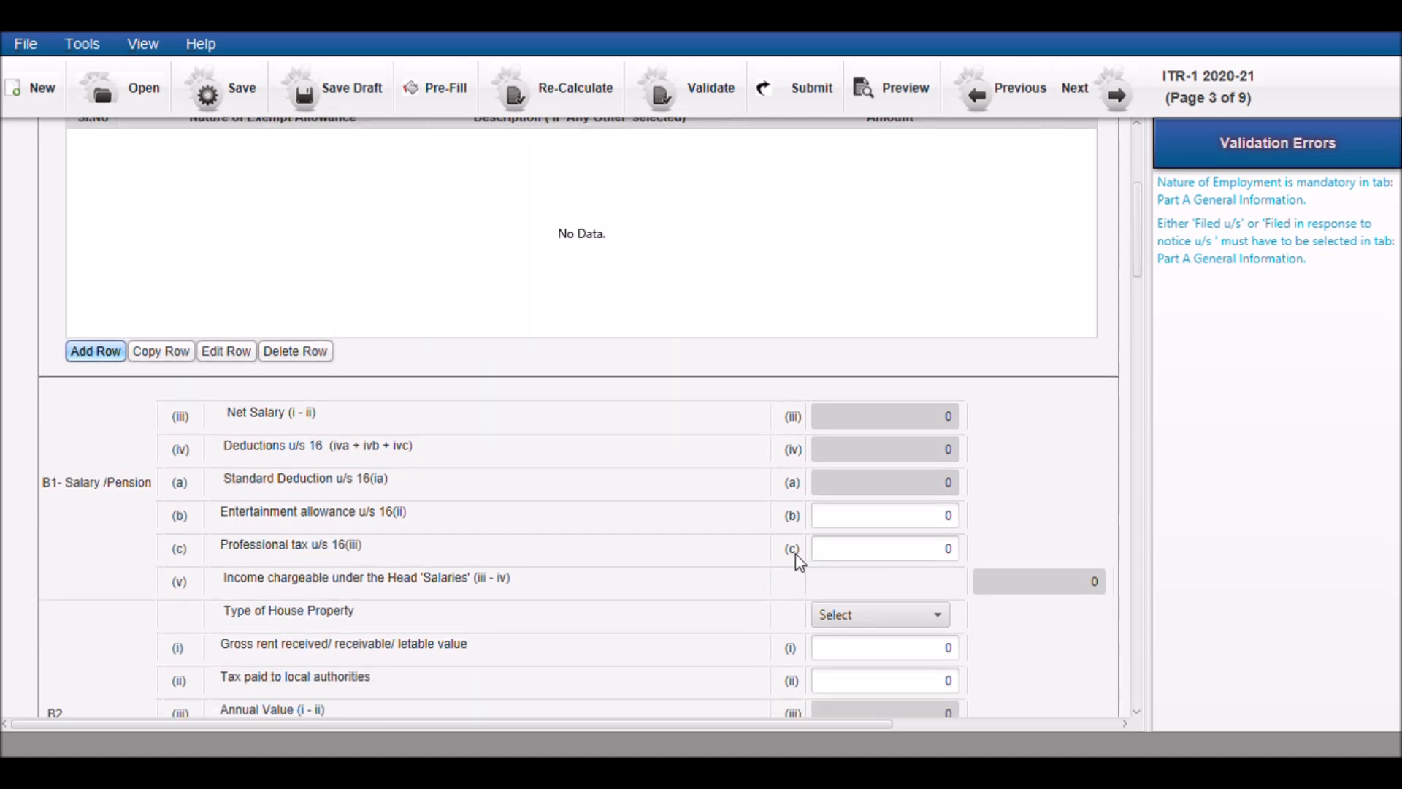
scroll(675, 576, down, 4)
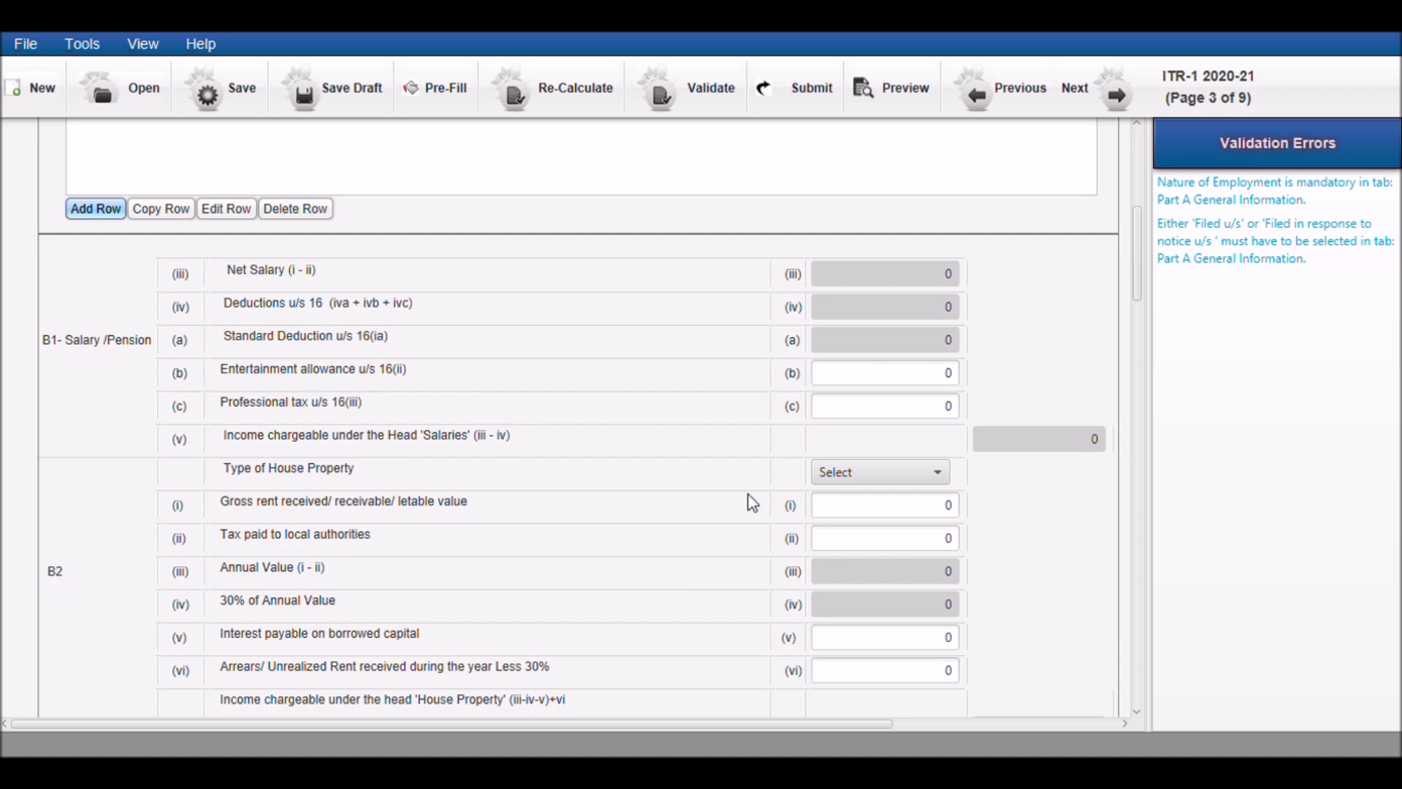
click(827, 480)
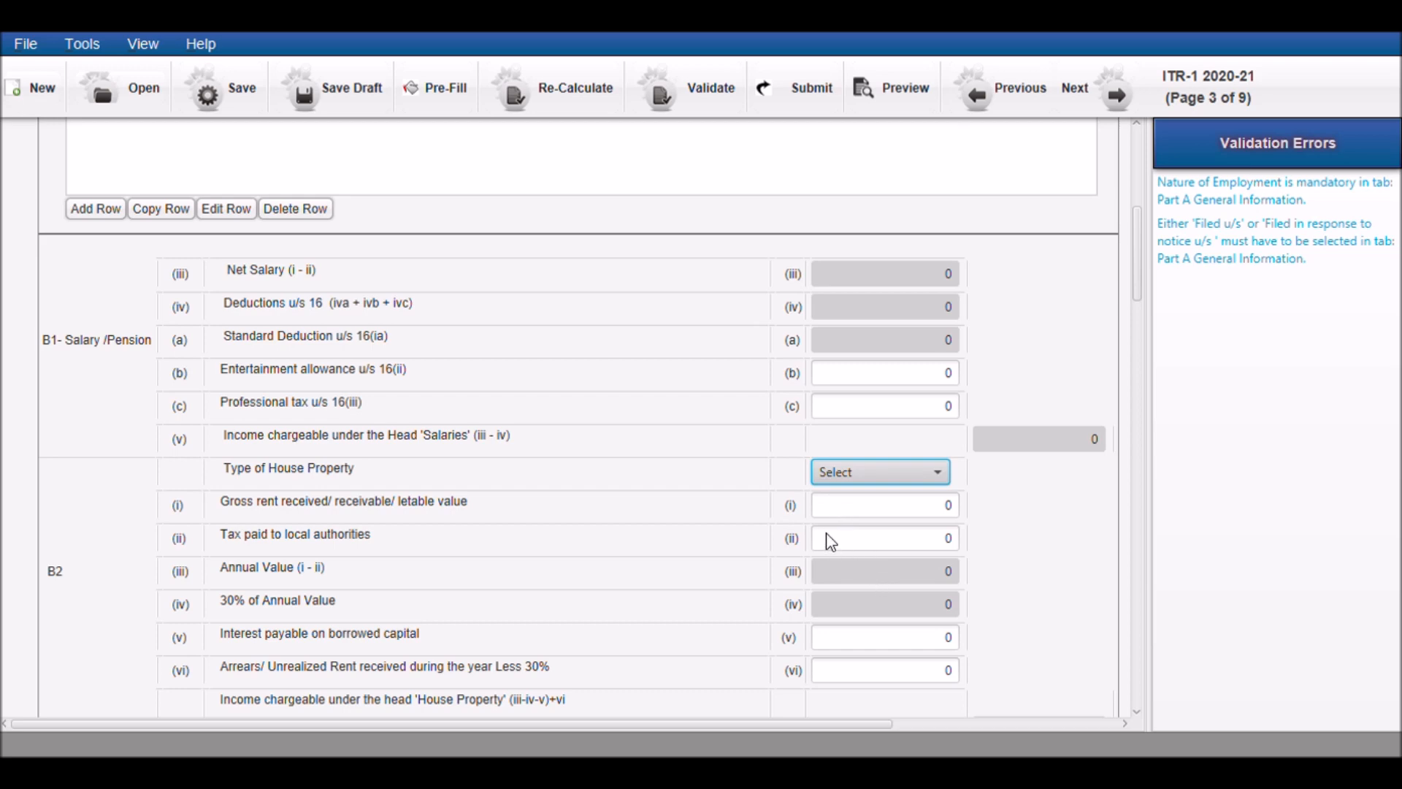
key(Down)
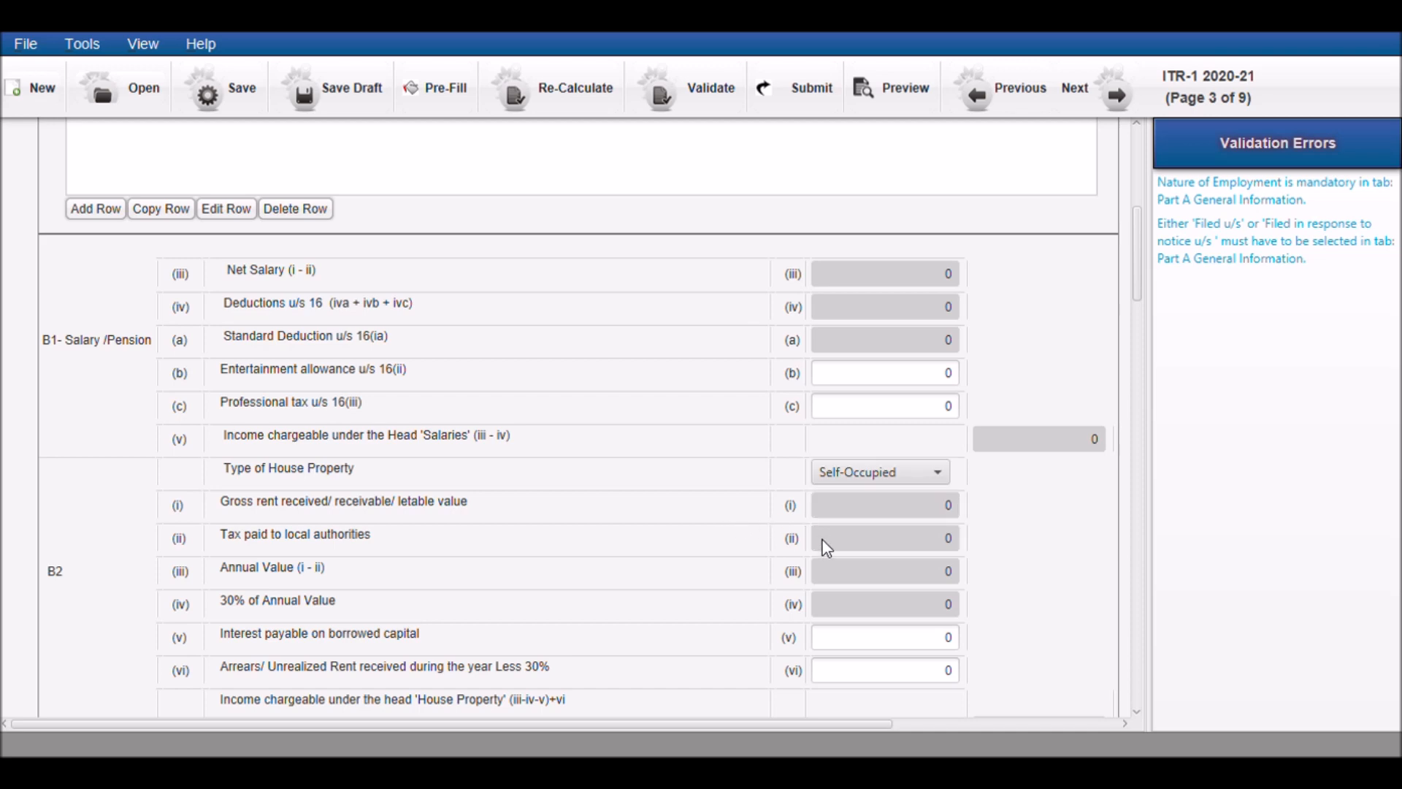
Add a row to Income from other Sources with nature Any Other, description "loan" and amount 2000
scroll(827, 548, down, 2)
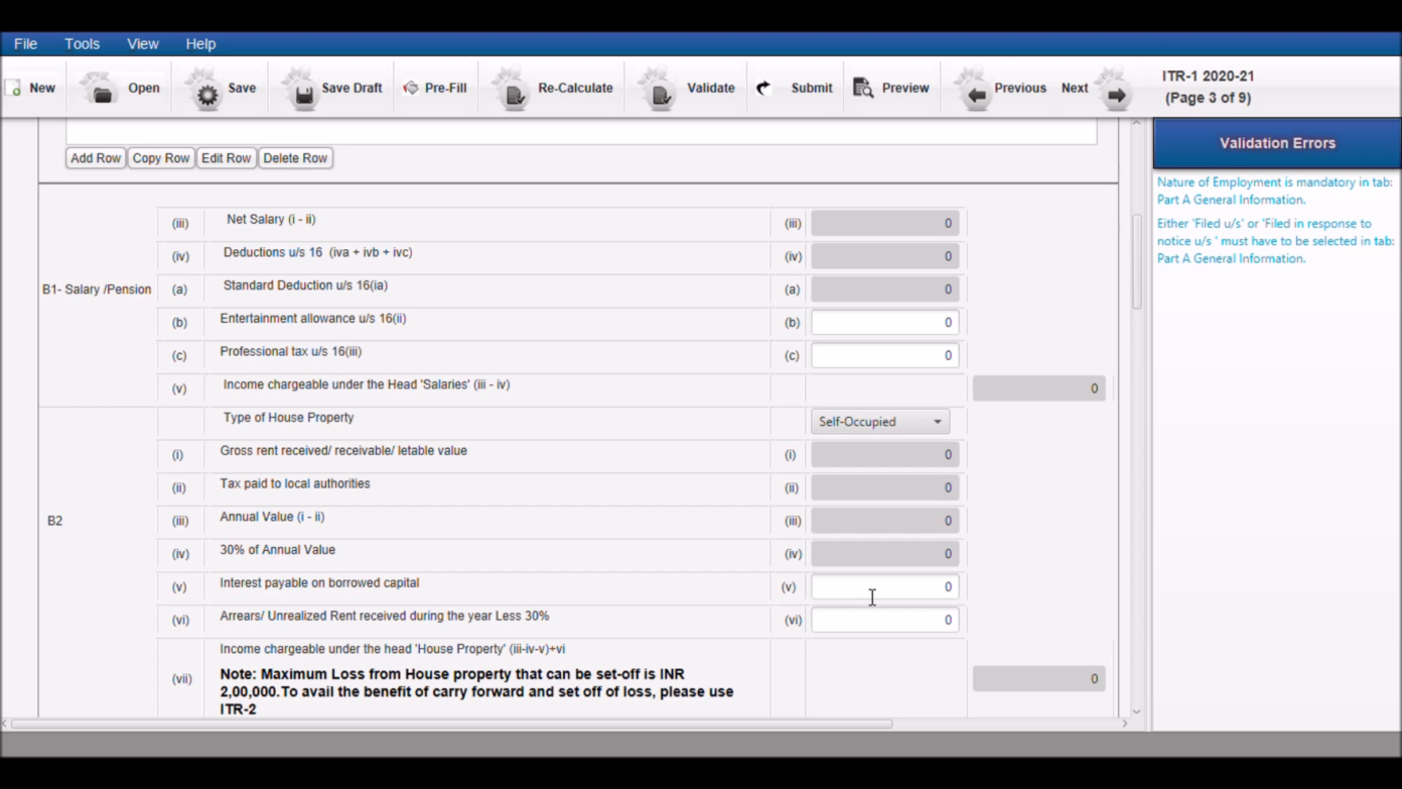
scroll(654, 568, down, 3)
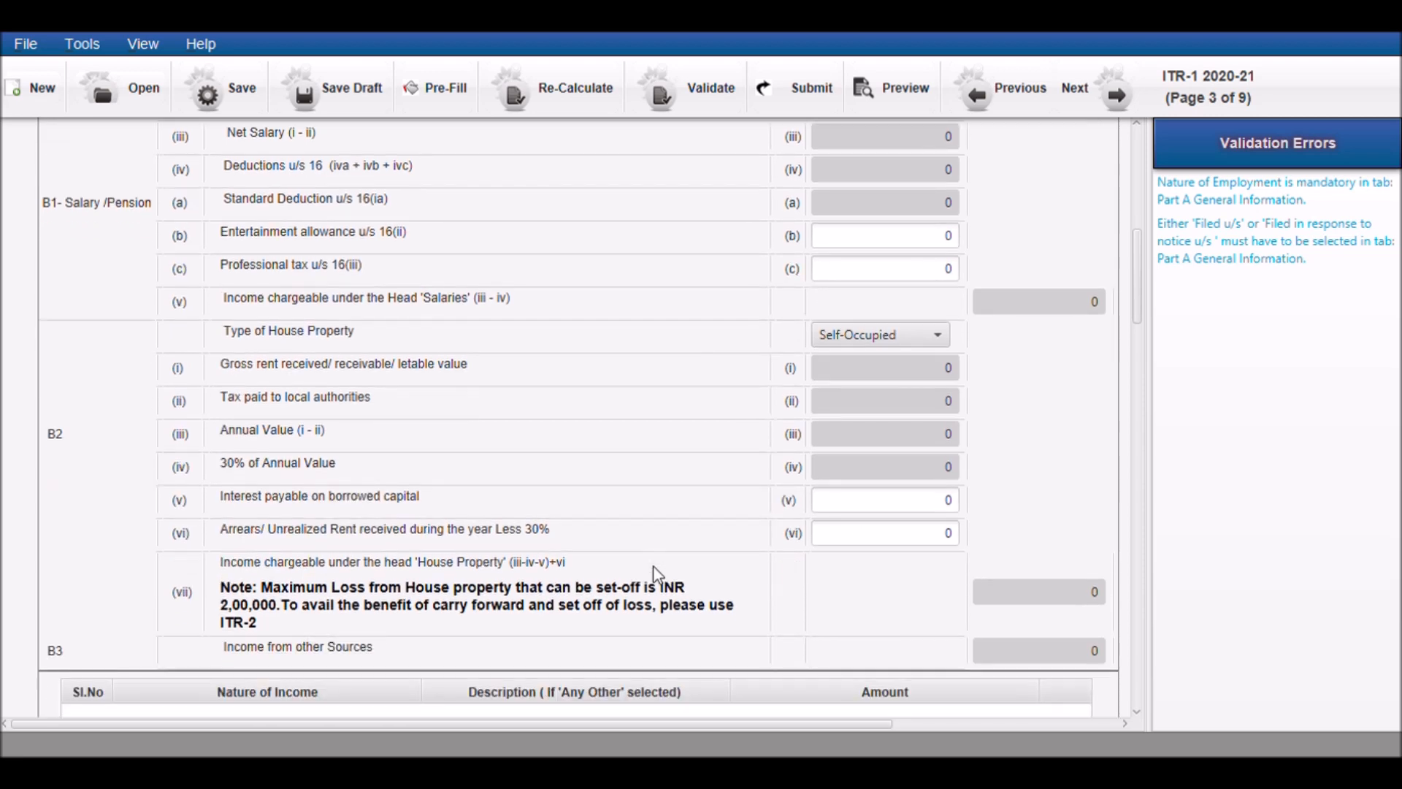
scroll(654, 567, down, 3)
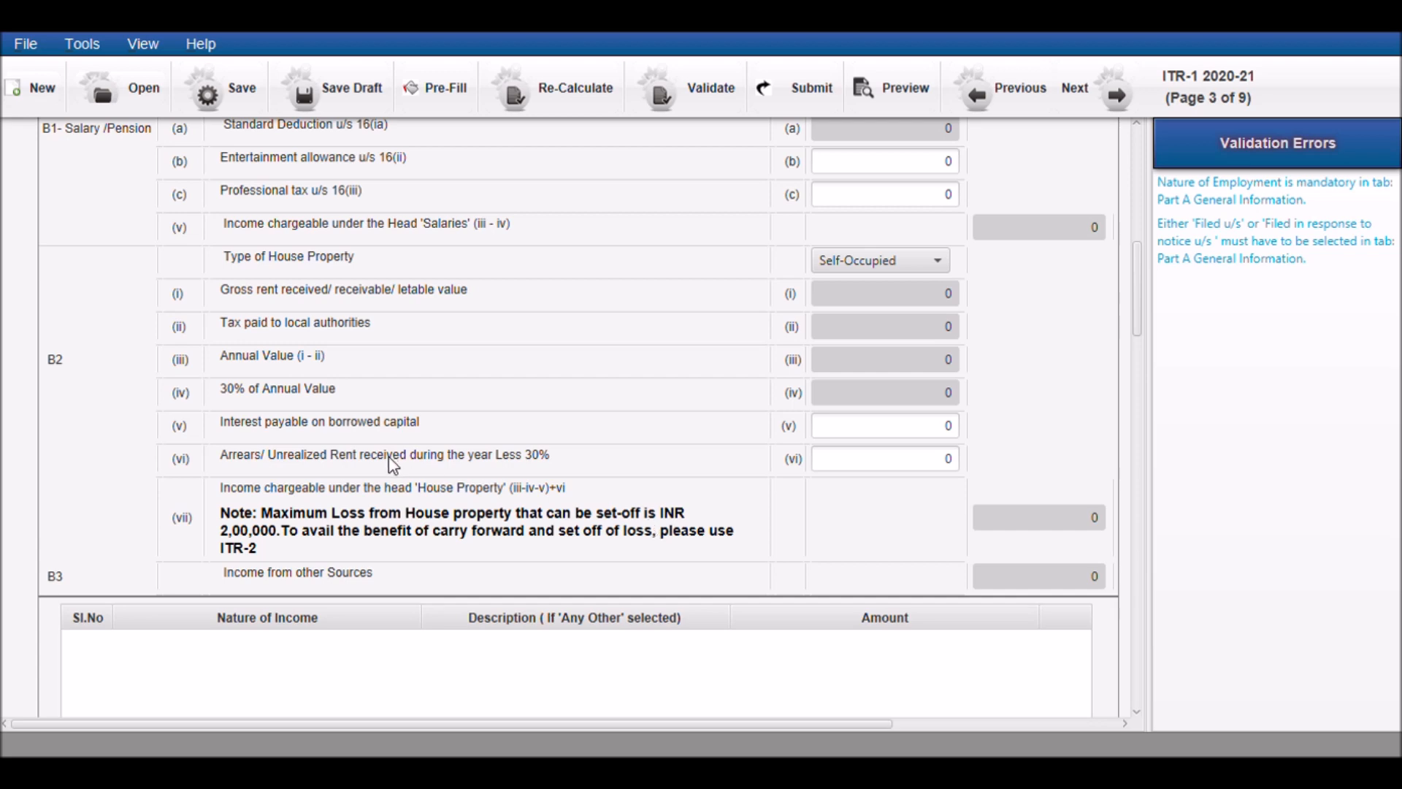
scroll(388, 457, down, 3)
scroll(389, 457, down, 2)
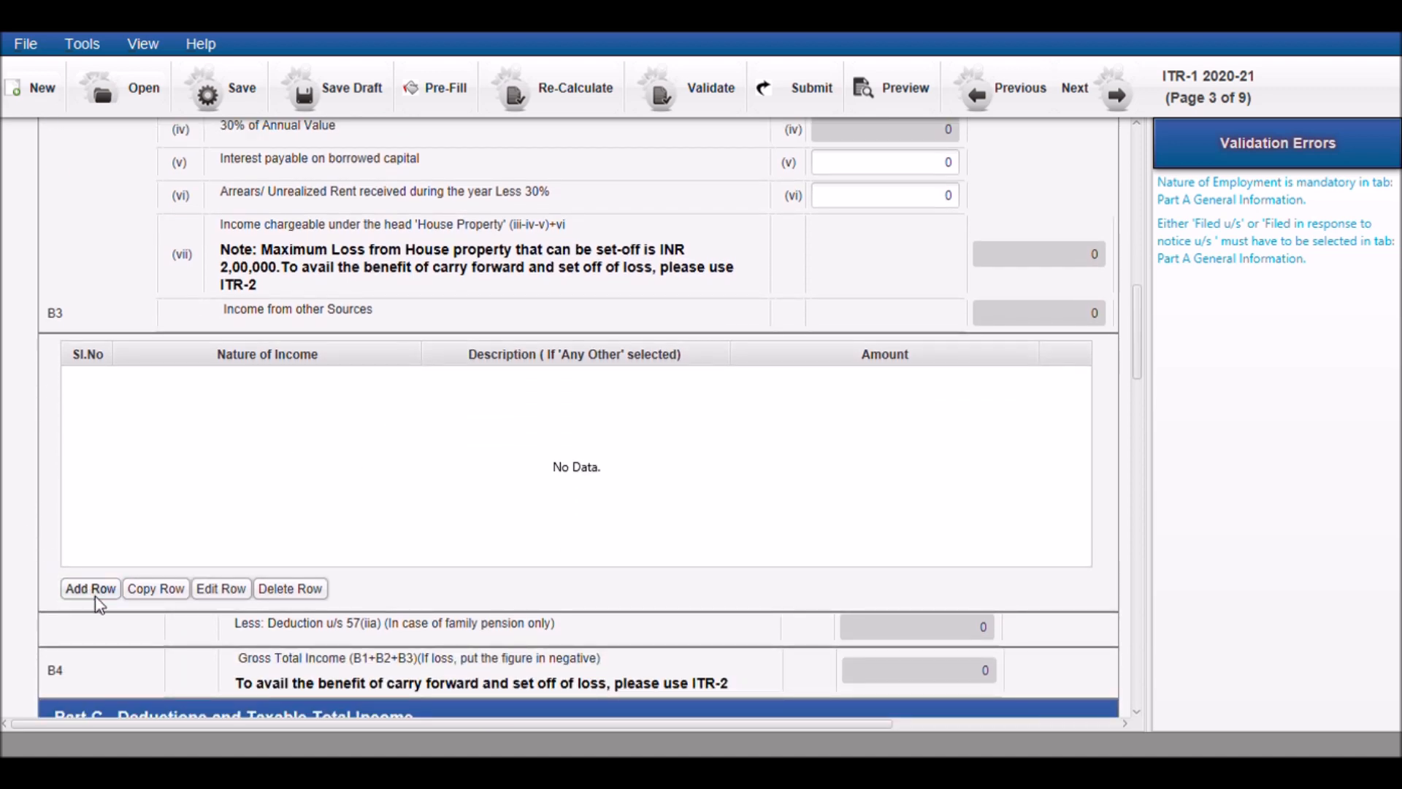
click(95, 594)
click(482, 384)
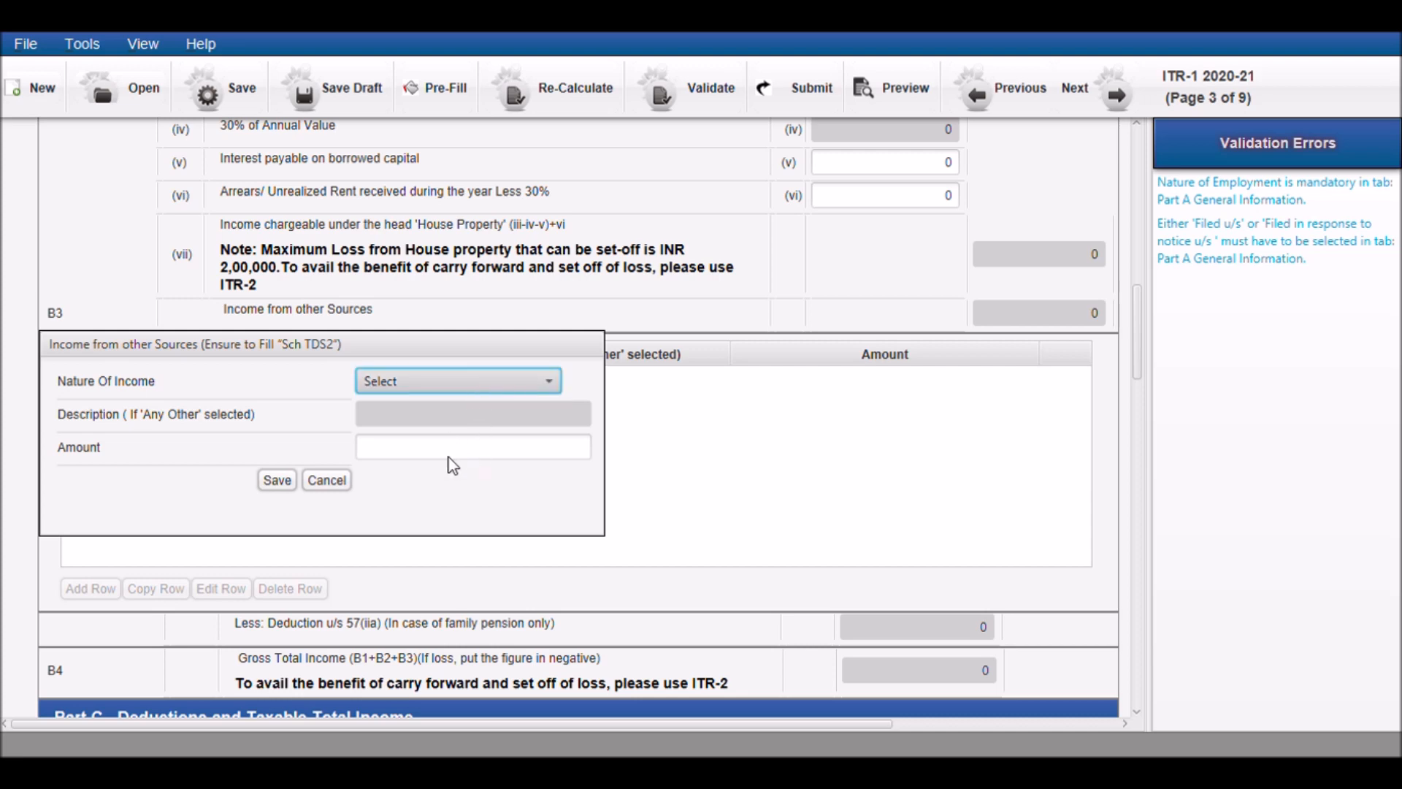
click(442, 532)
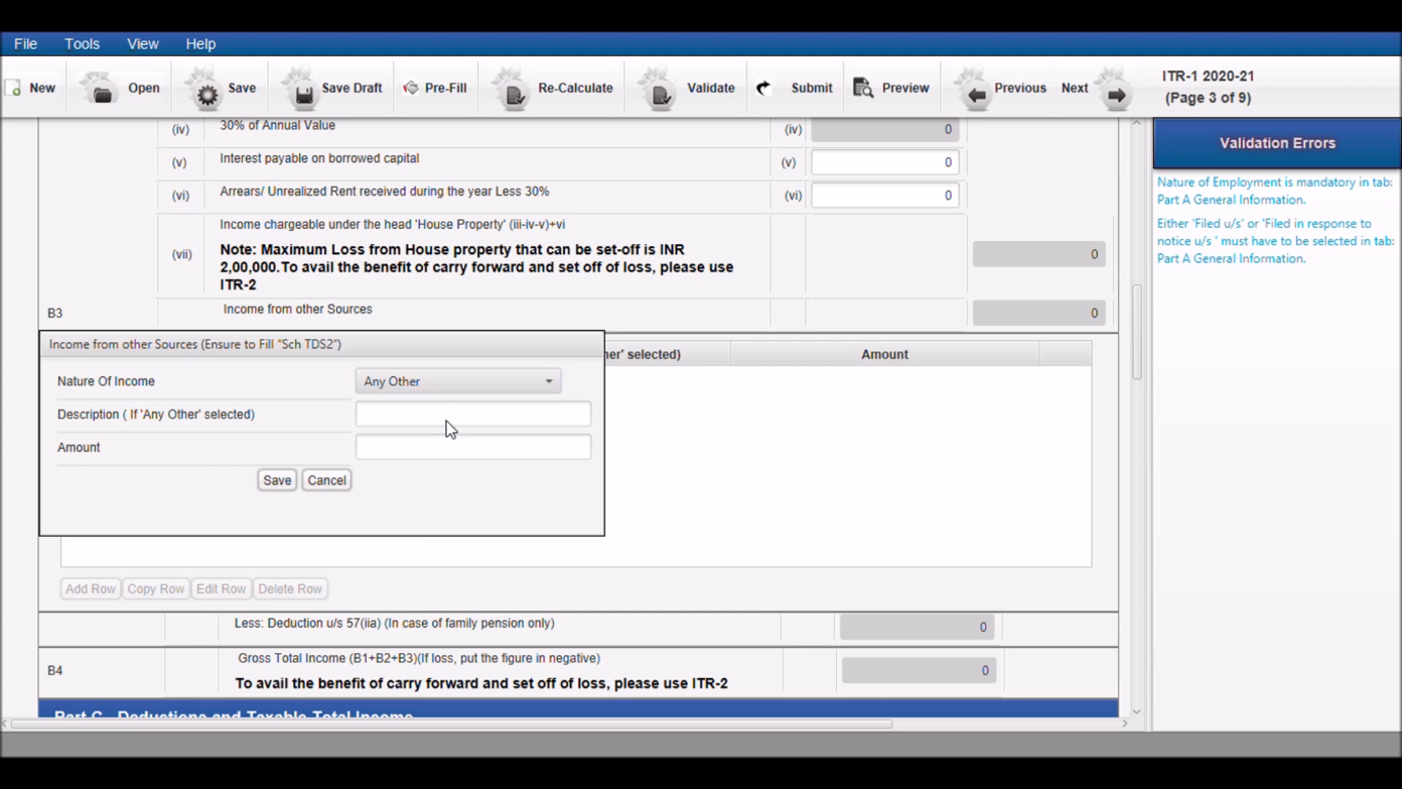
click(449, 422)
text(loan)
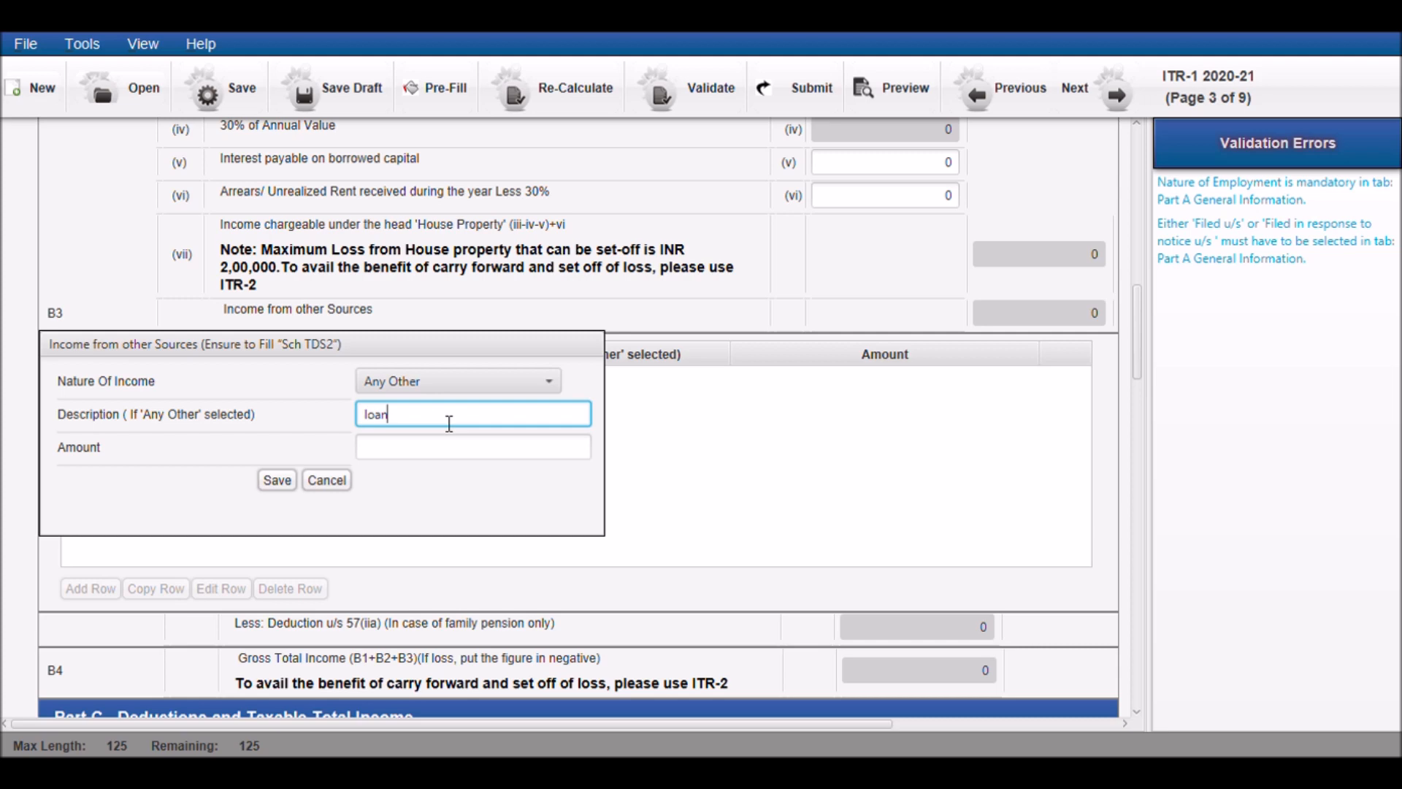
click(431, 458)
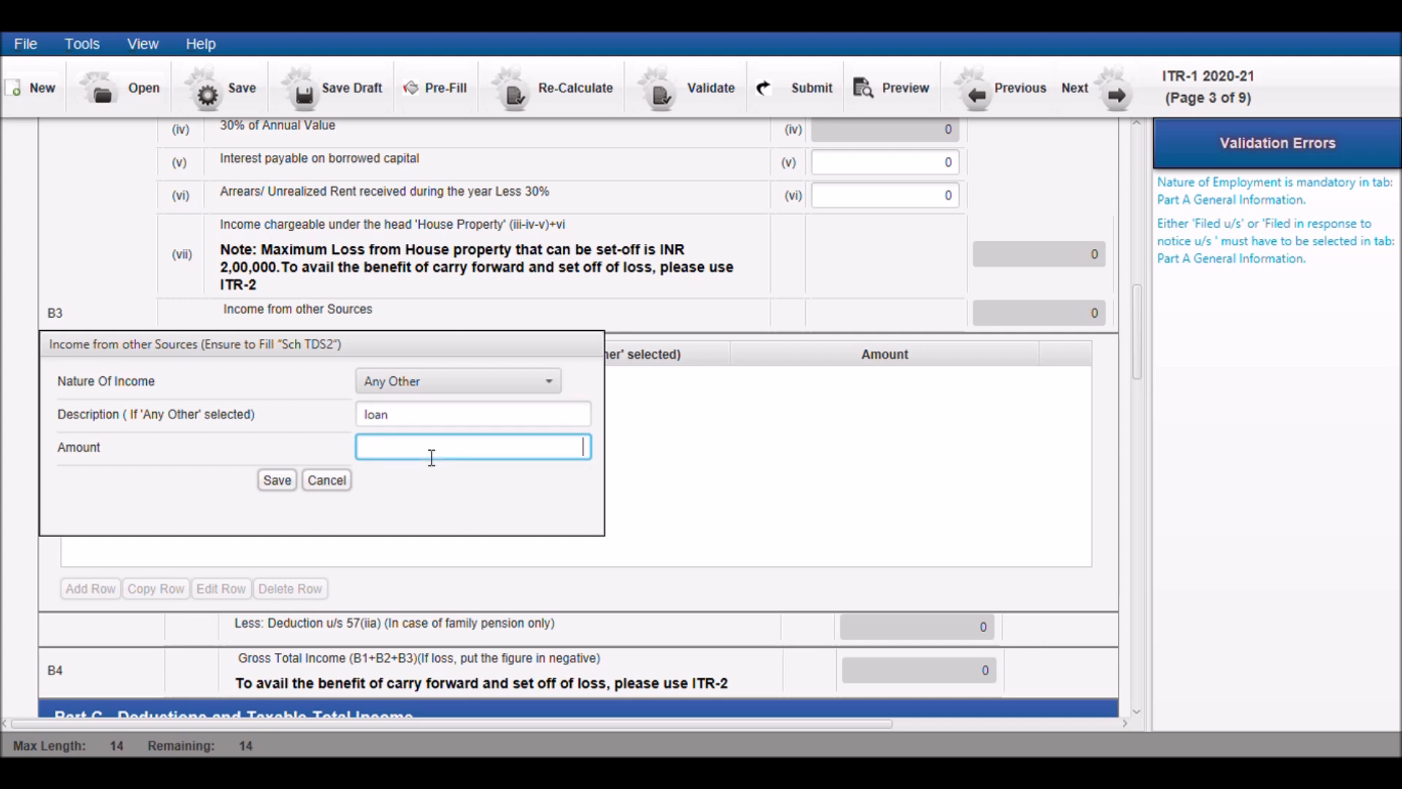
text(2000)
click(277, 480)
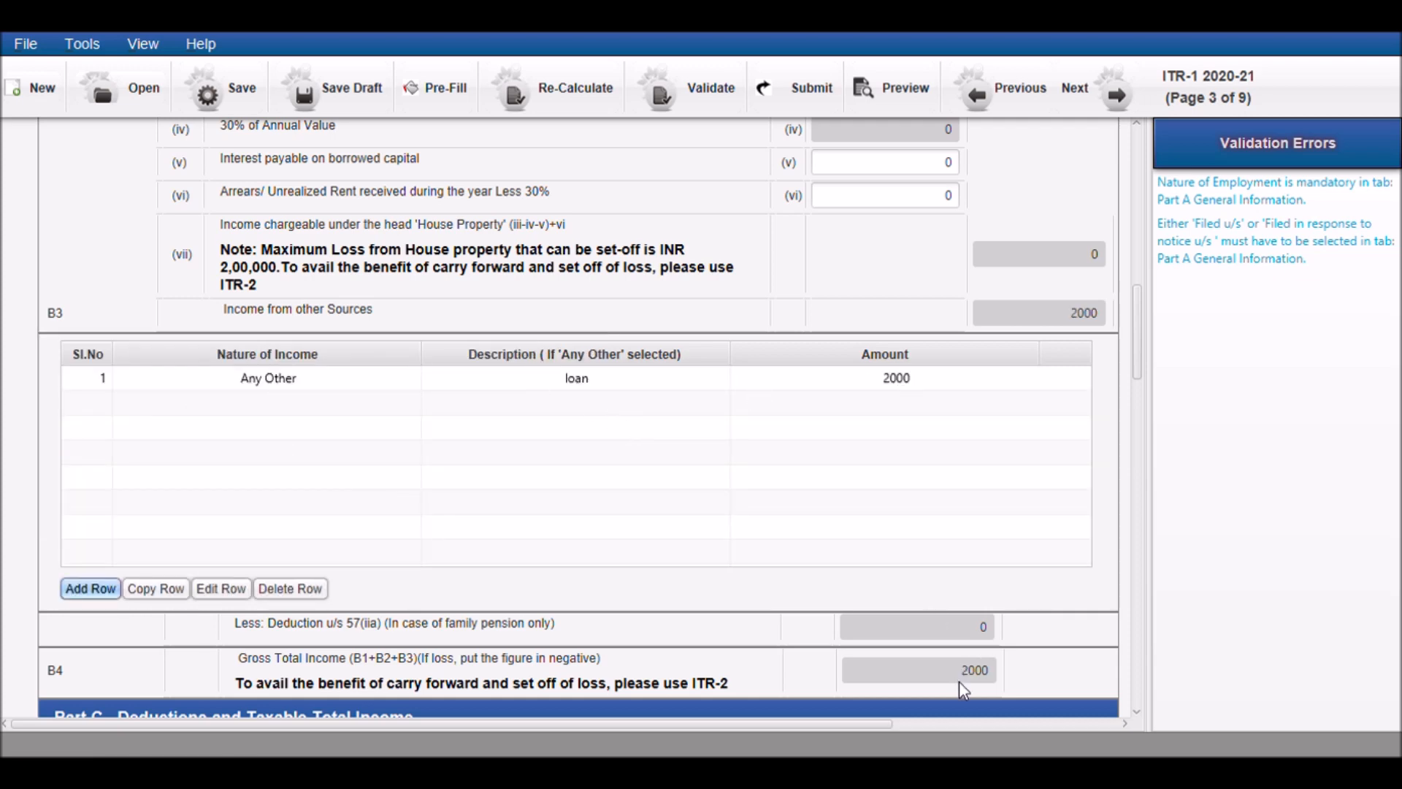
scroll(917, 662, down, 3)
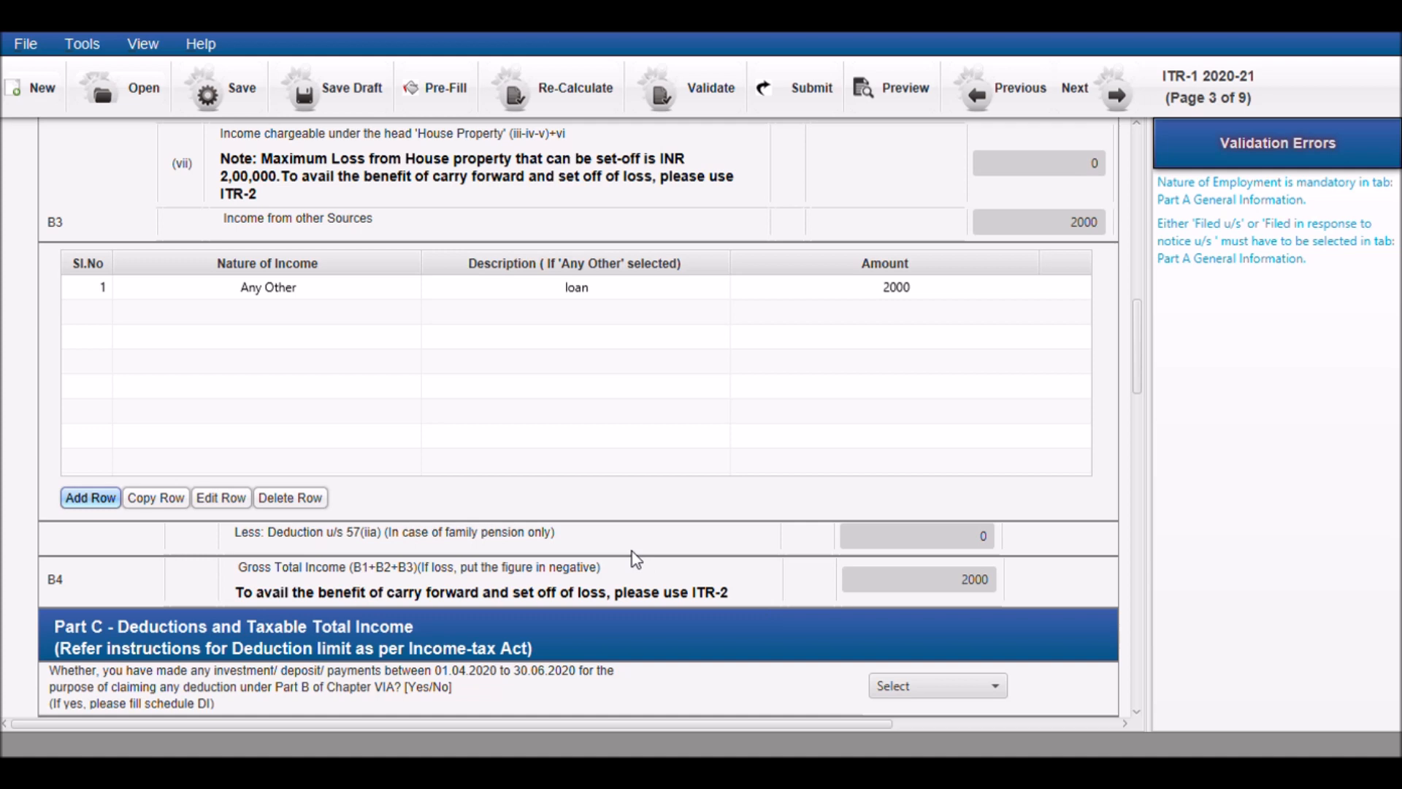
Answer Yes in Part C to the question about investments, deposits or payments made between 01.04.2020 and 30.06.2020
scroll(635, 558, down, 2)
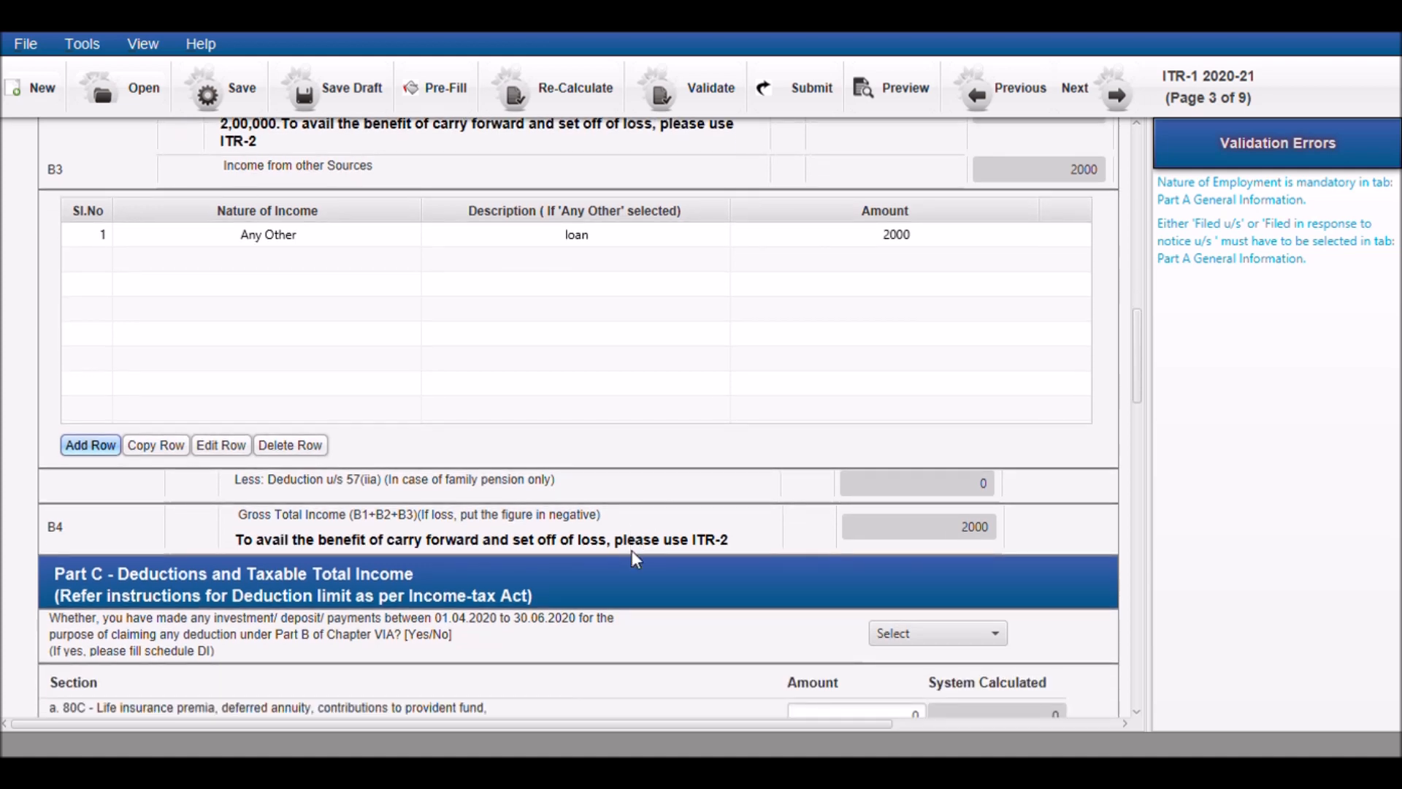
scroll(632, 552, down, 3)
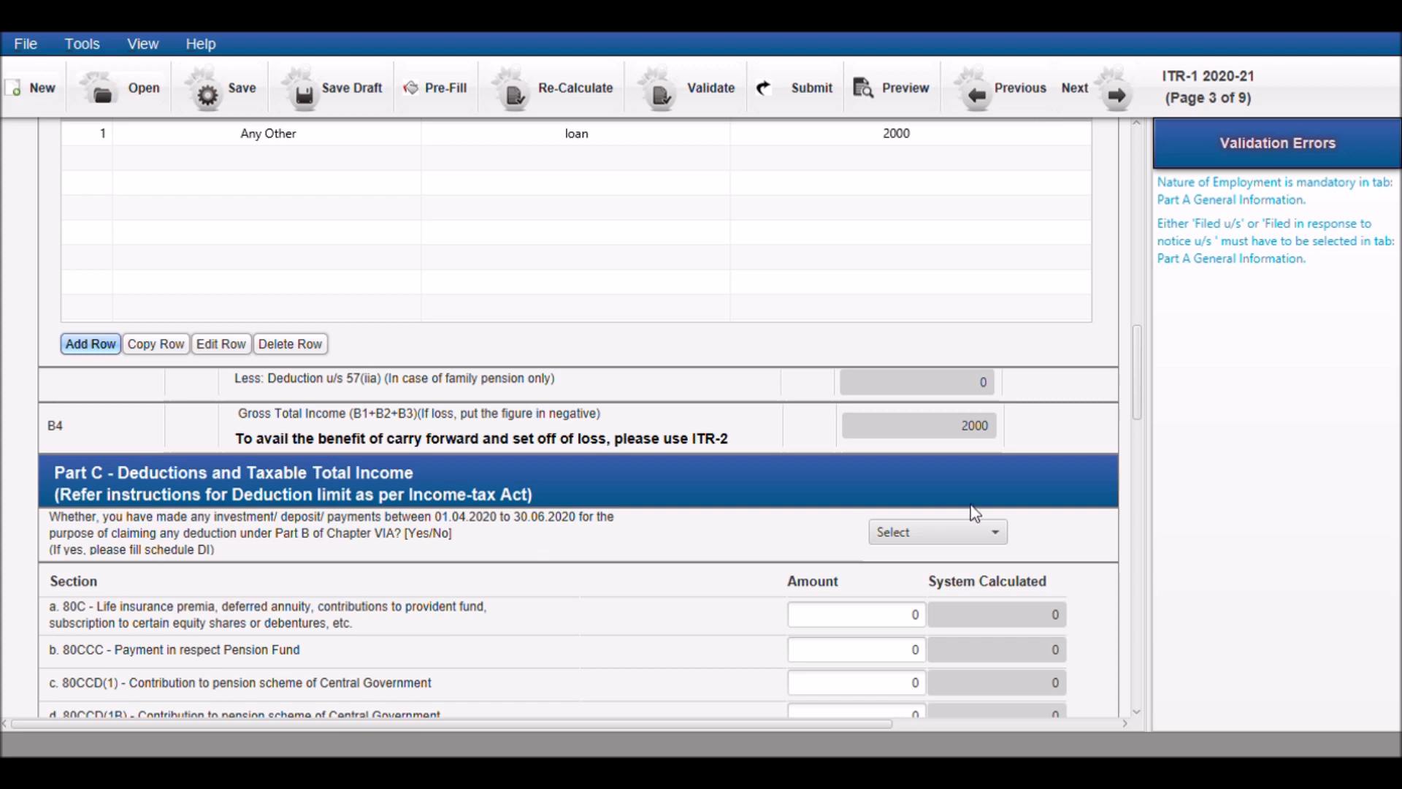
click(927, 533)
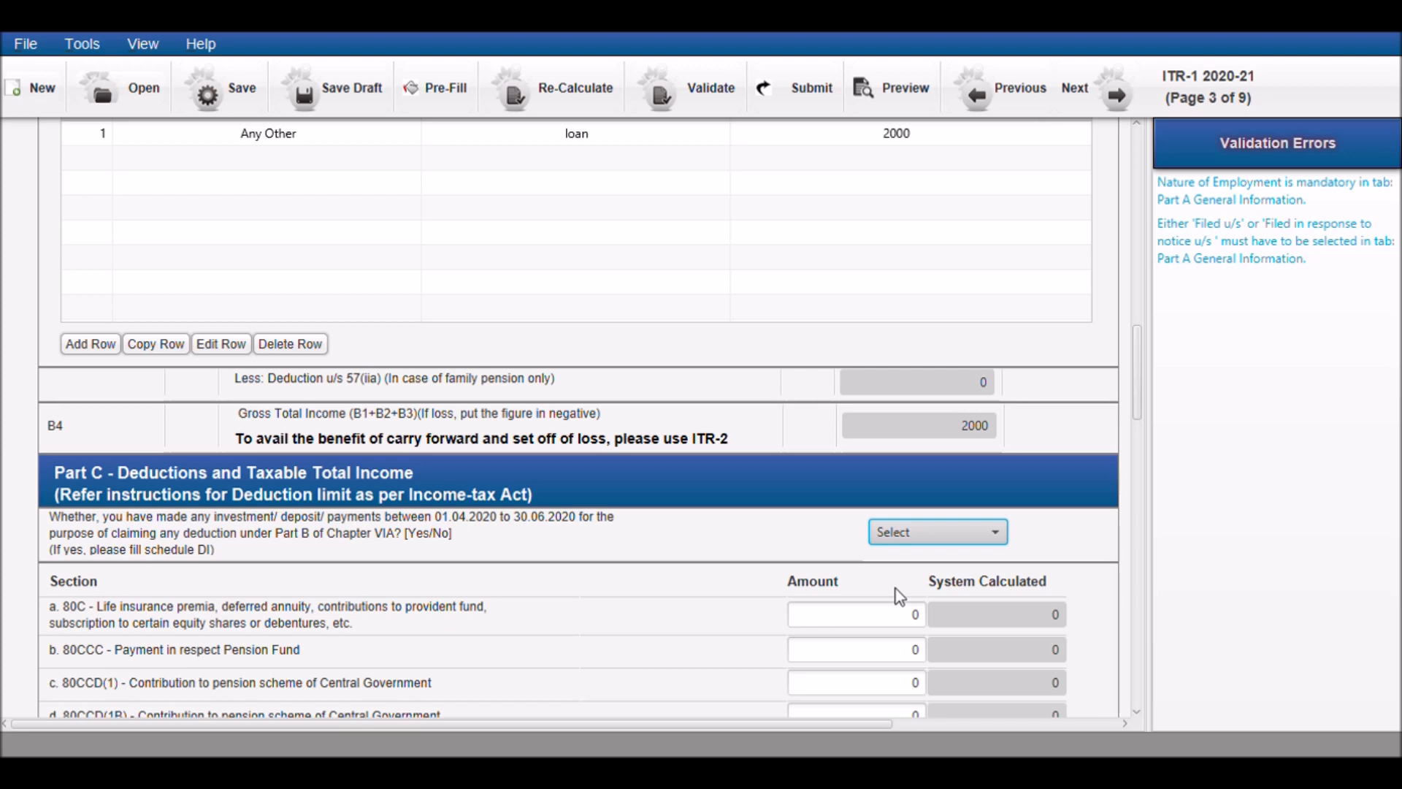
key(Down)
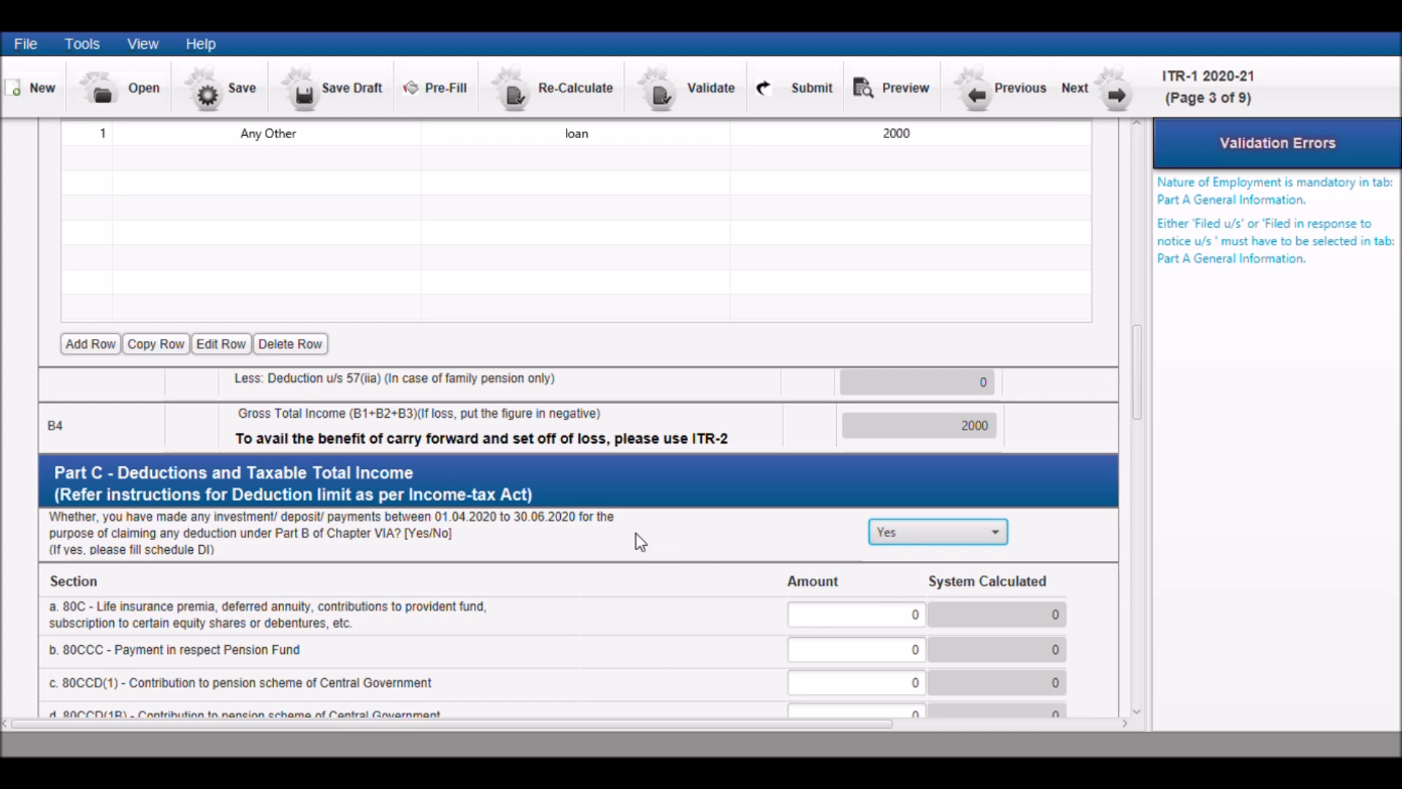
Enter 150000 as the section 80C deduction amount in Part C
scroll(773, 559, down, 2)
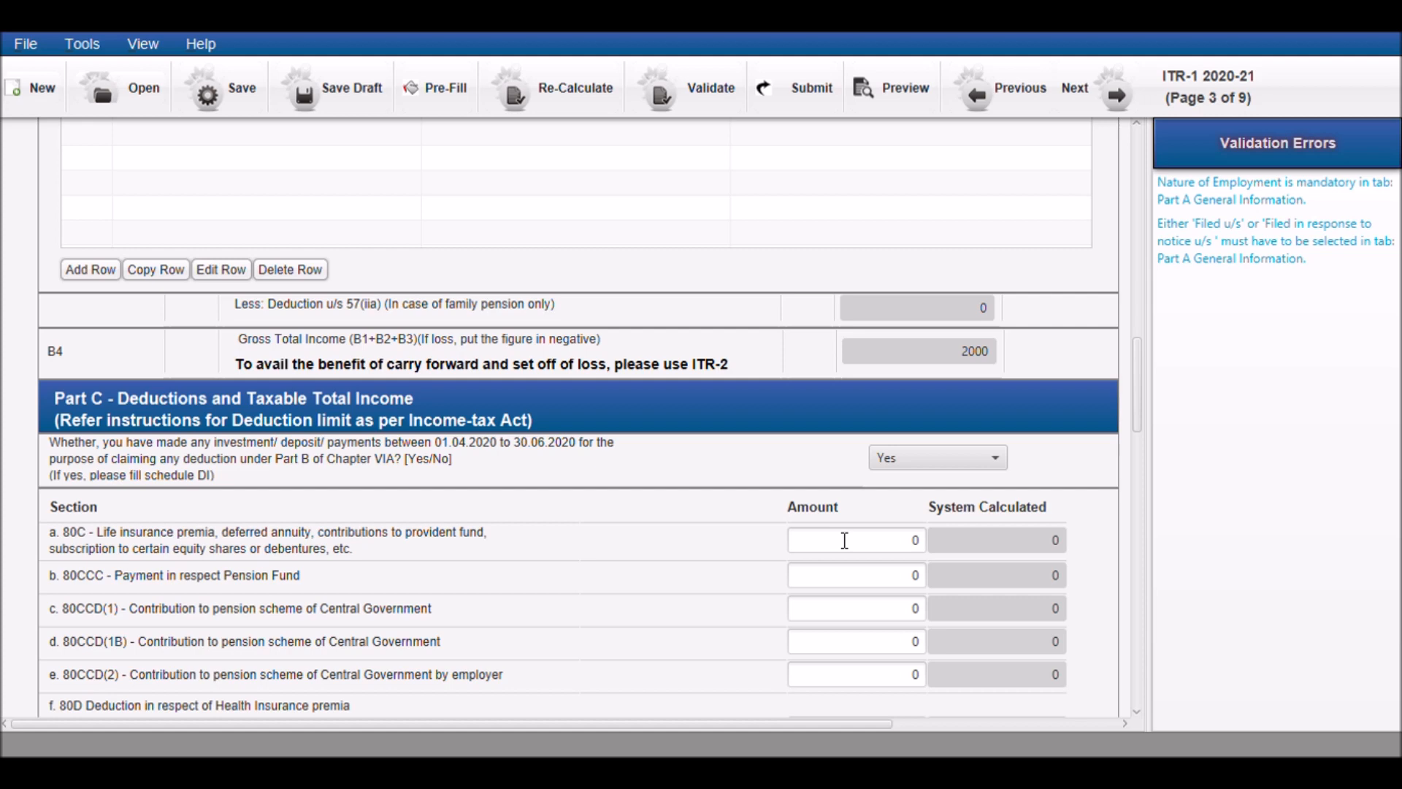
scroll(844, 540, down, 2)
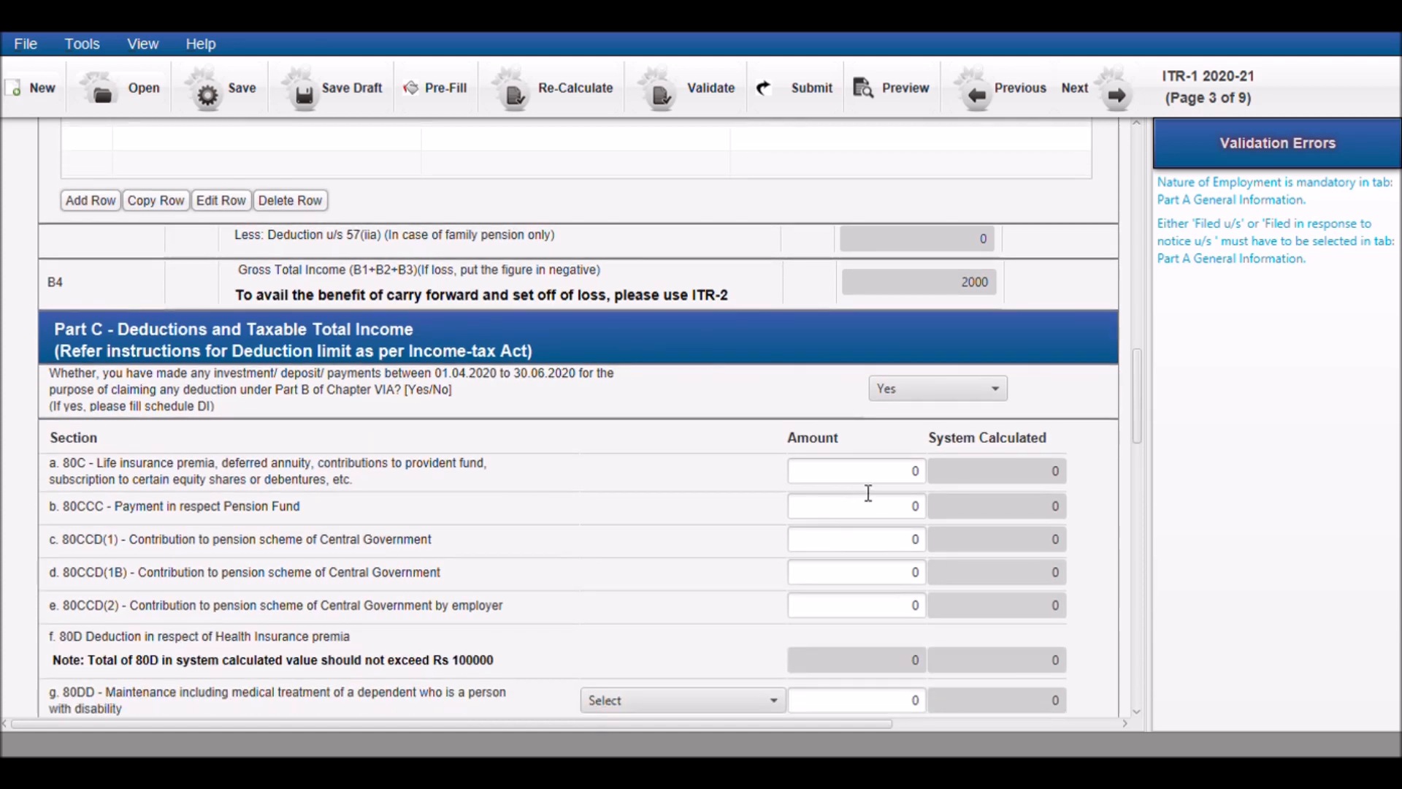
click(874, 489)
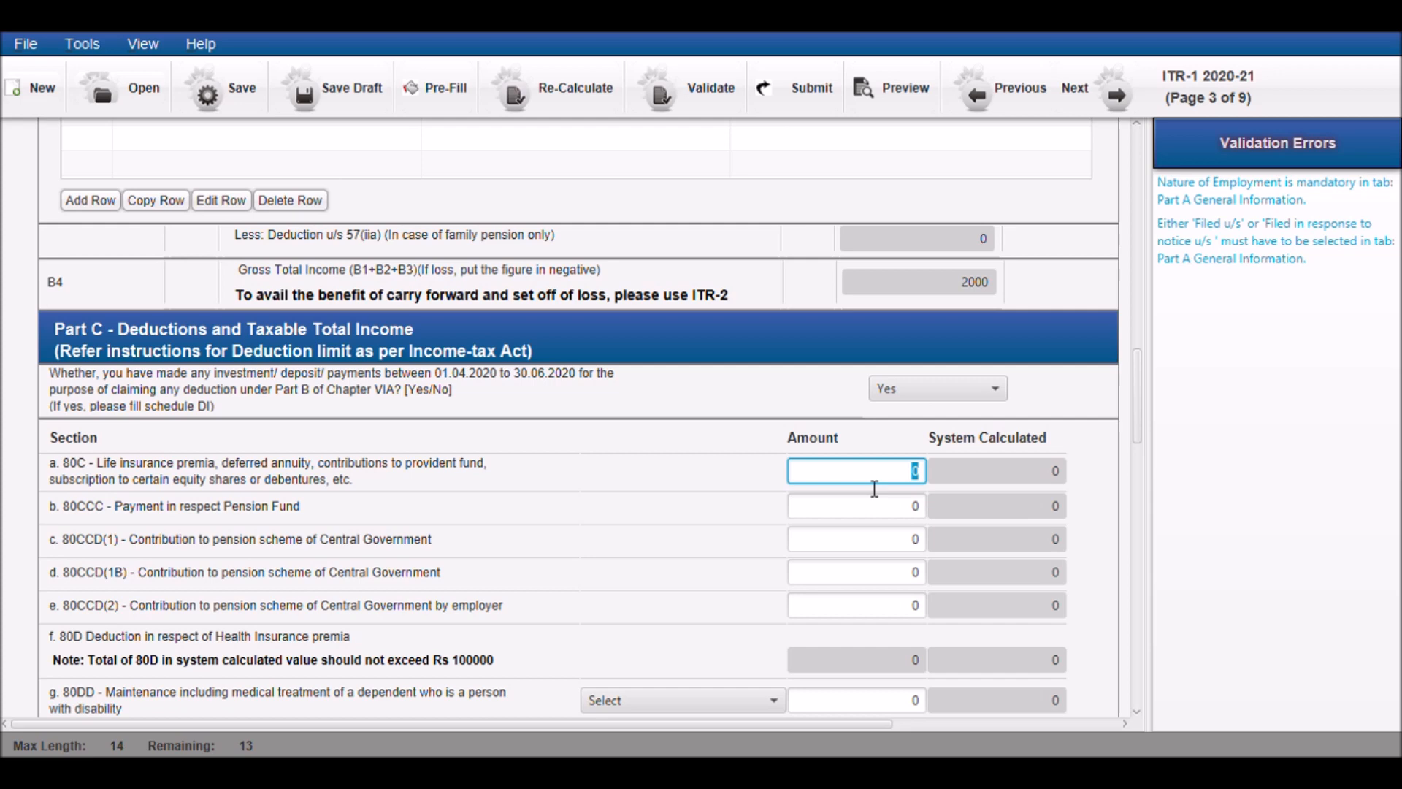
text(150000)
click(680, 553)
Review the remaining Part C deduction fields and view the blank entry form of the Exempt income table
scroll(680, 554, down, 1)
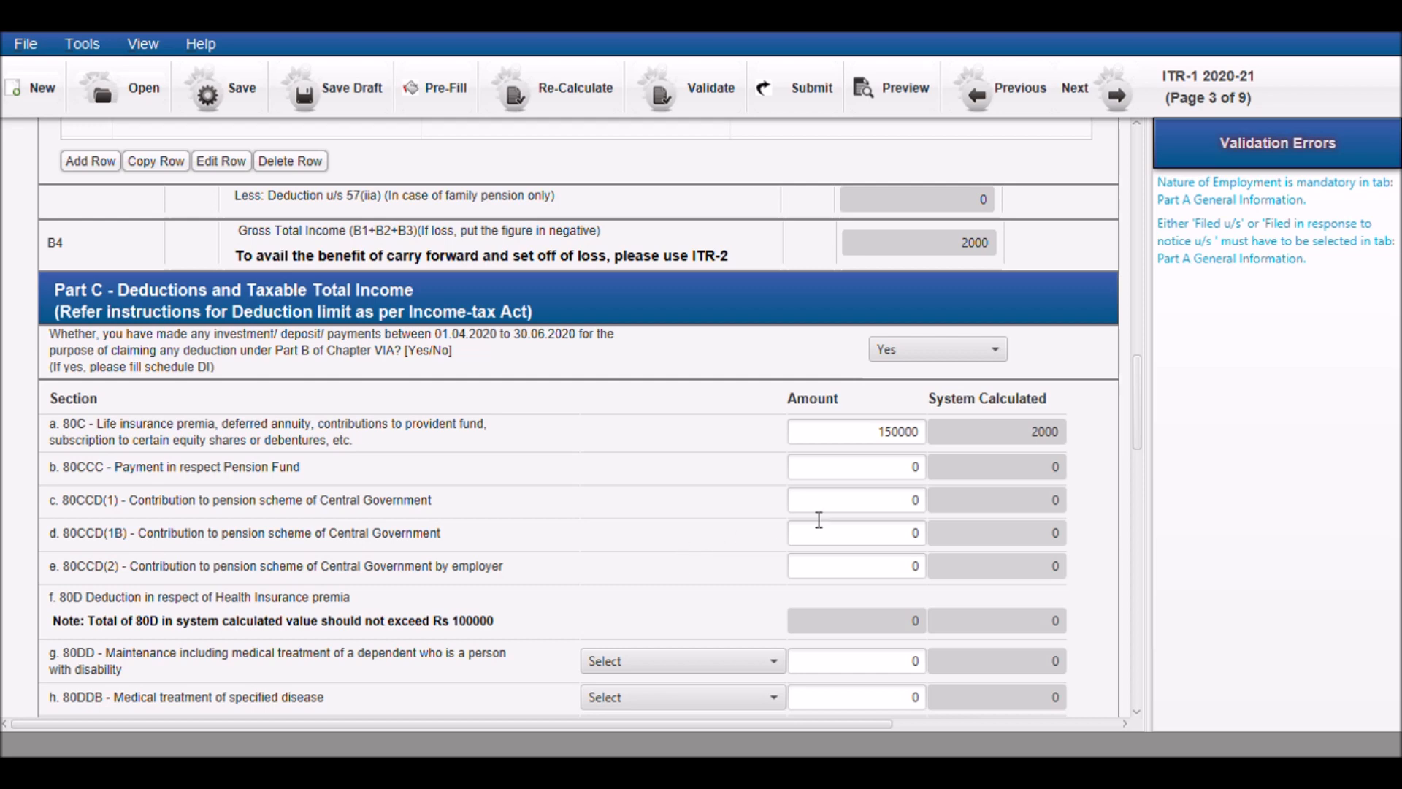
scroll(840, 514, down, 3)
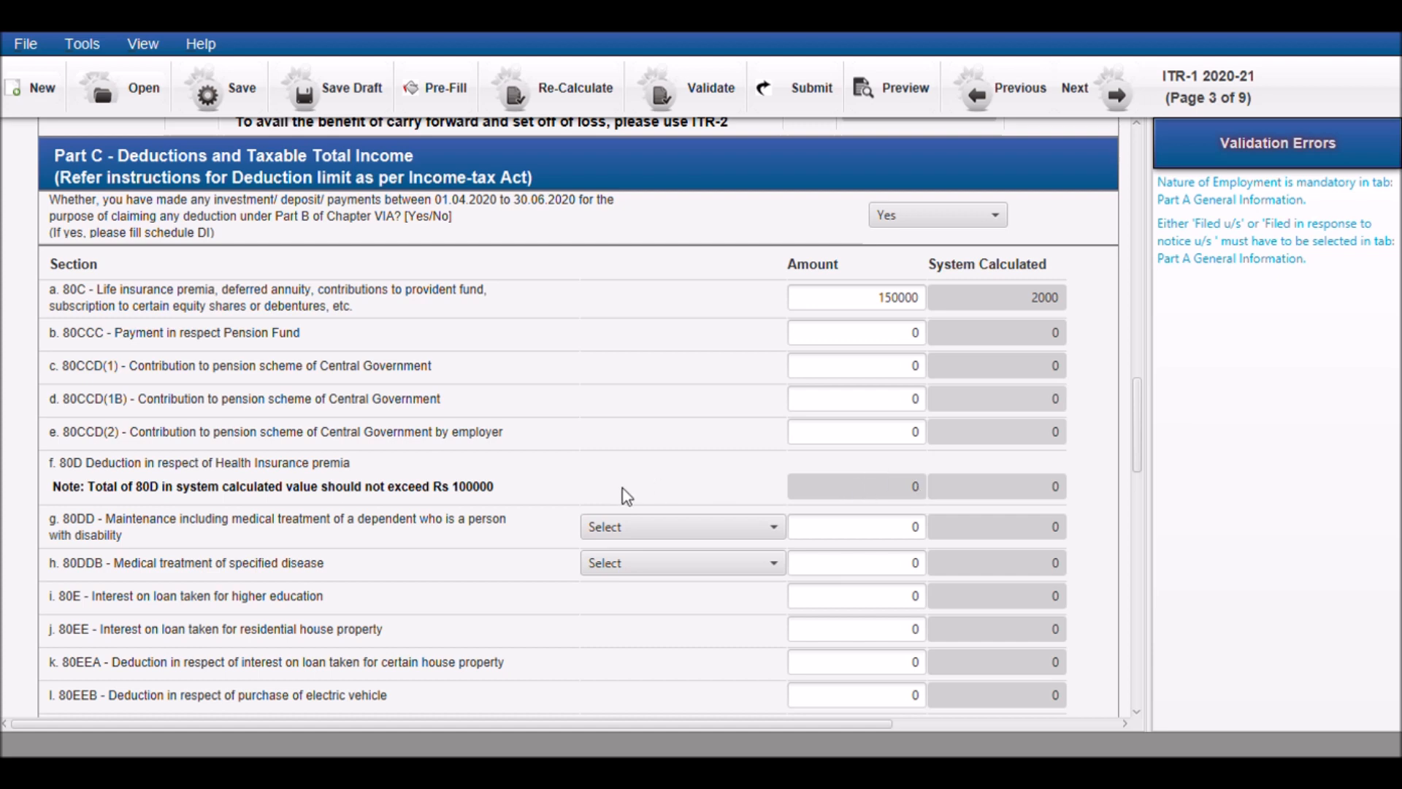
scroll(445, 593, down, 5)
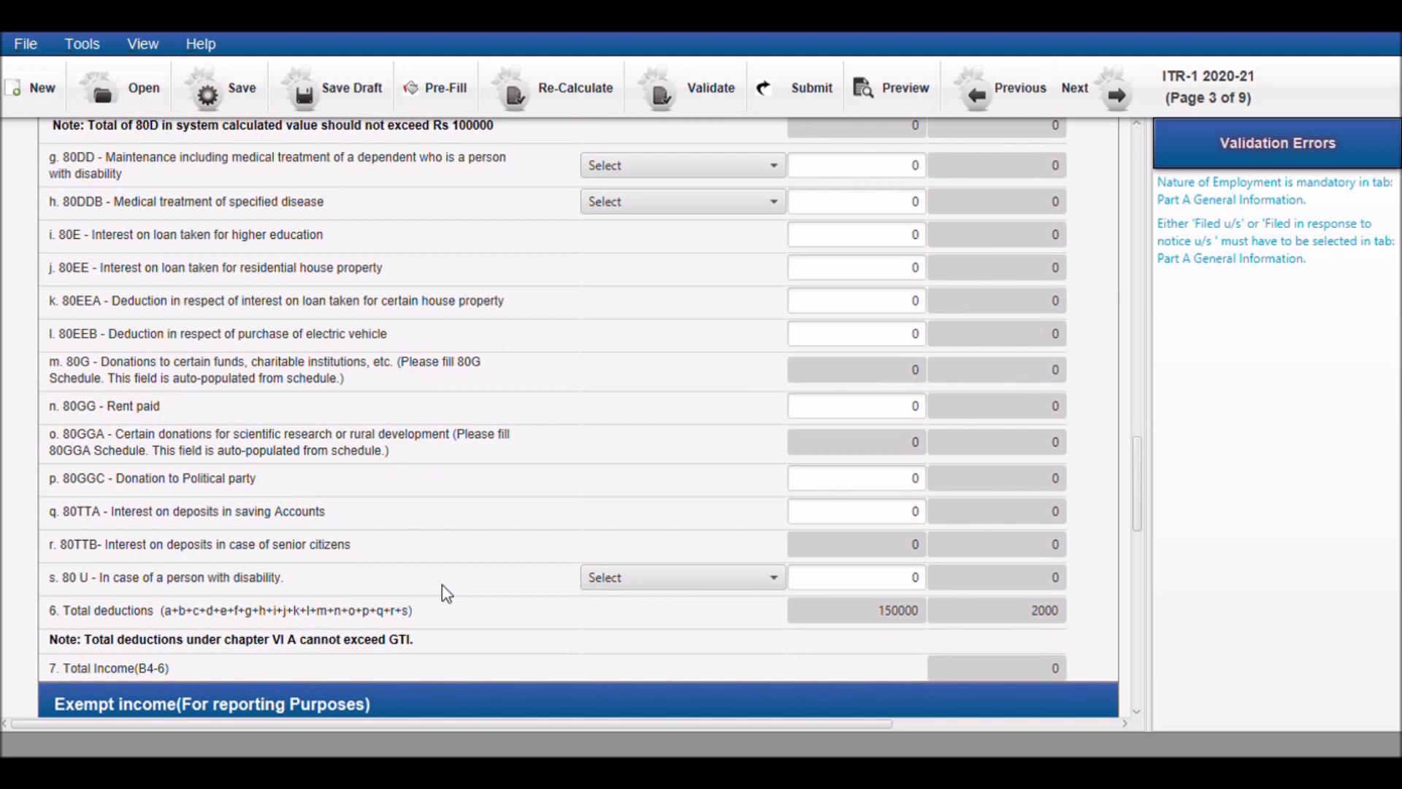
scroll(441, 584, down, 3)
scroll(442, 586, down, 3)
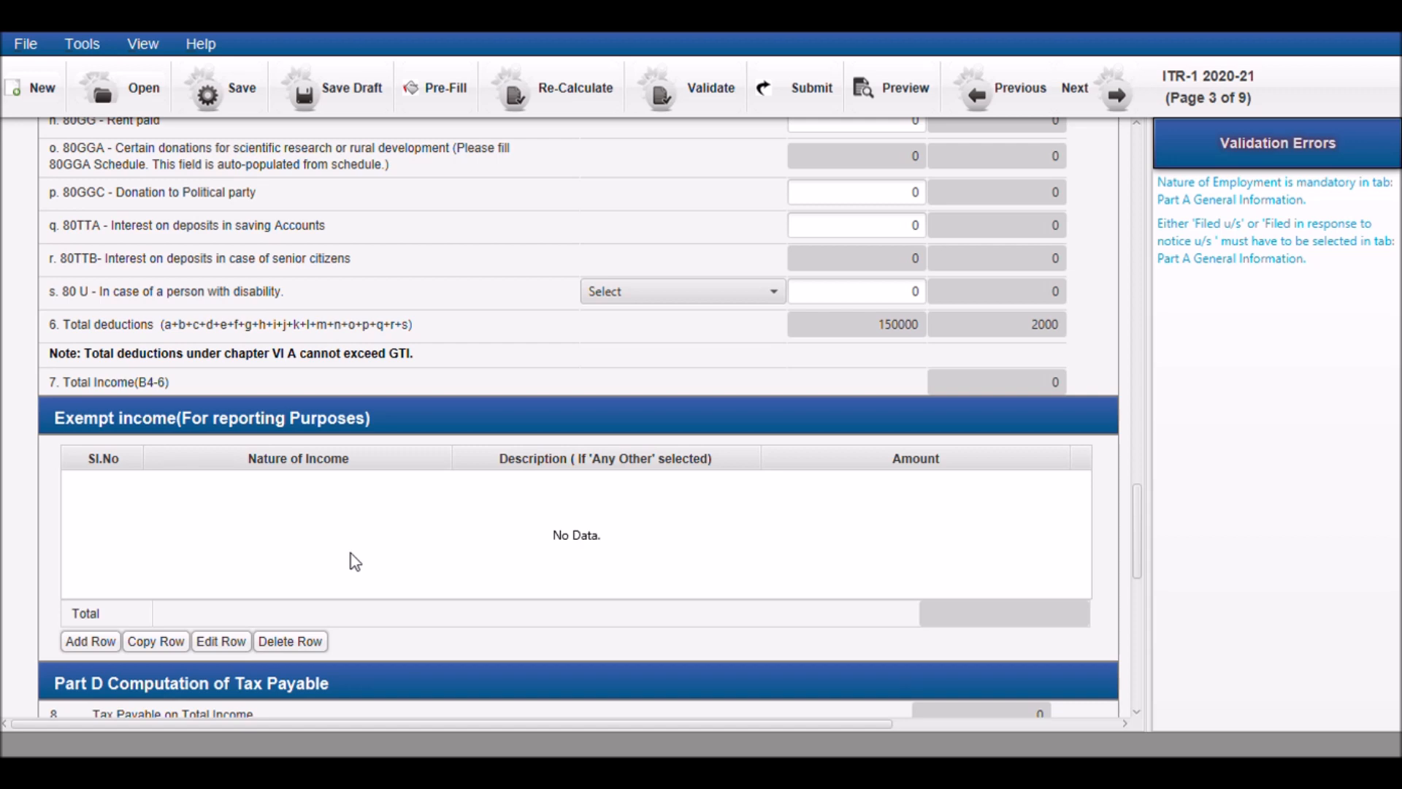
click(90, 641)
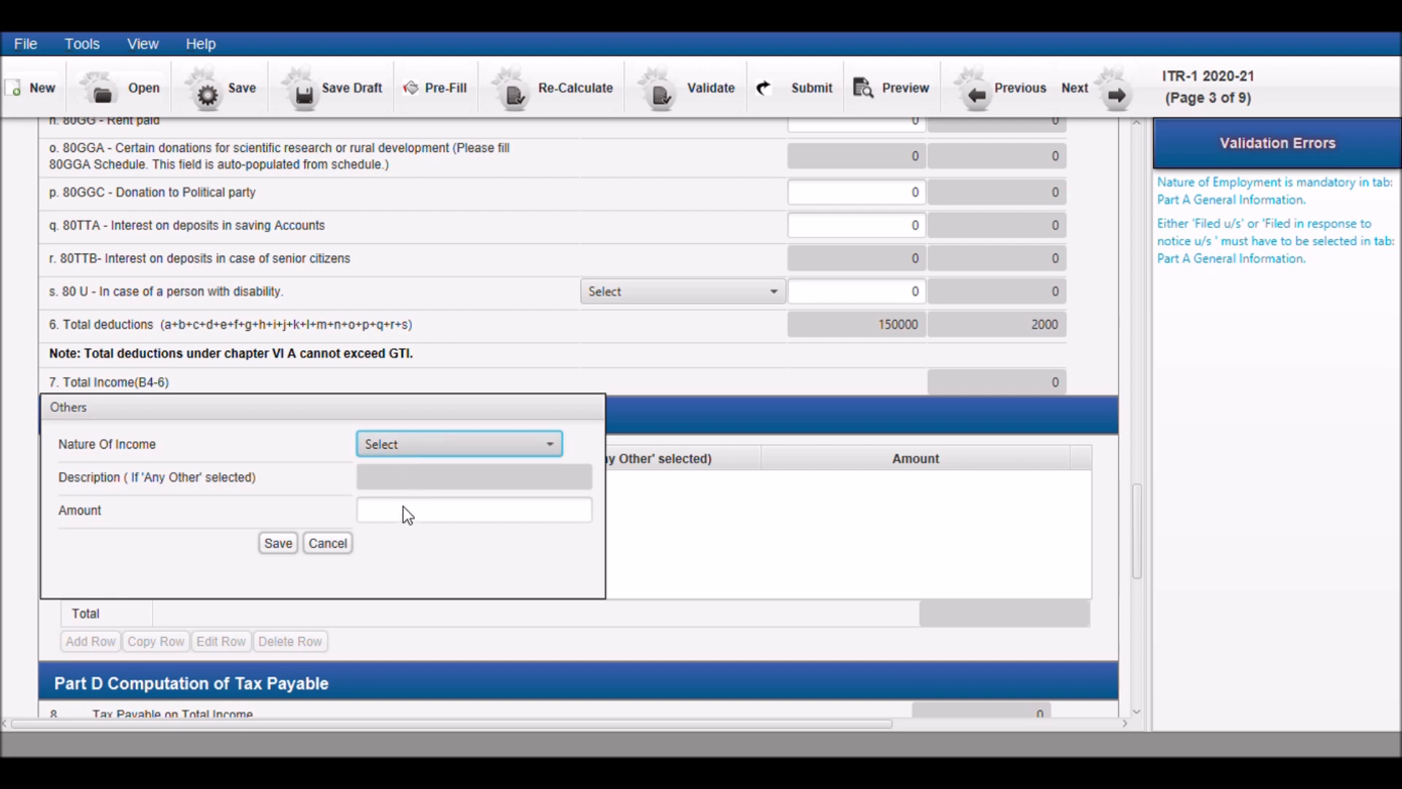
click(295, 494)
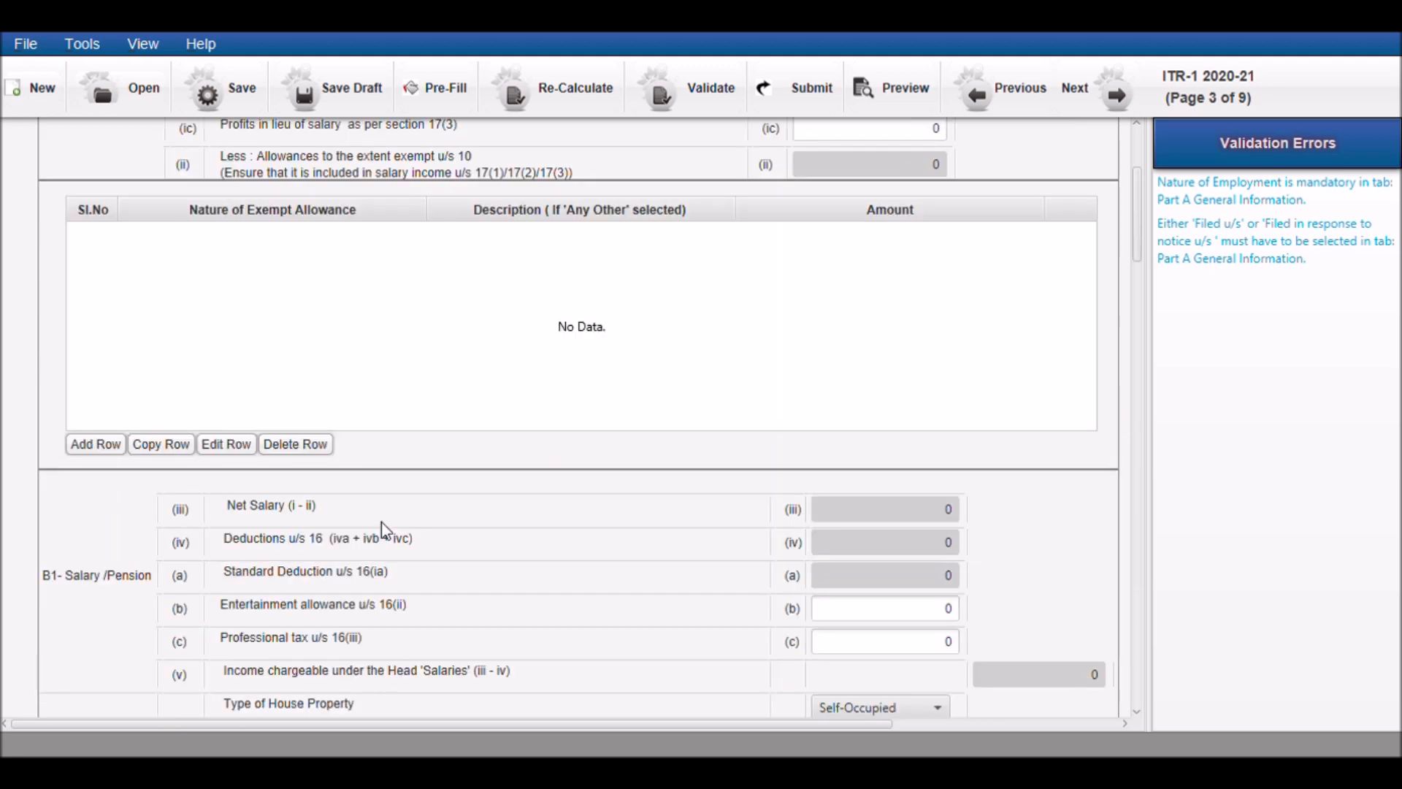
Examine the Part D tax payable fields, including rebate, cess, relief u/s 89, interest and fee
scroll(381, 521, down, 3)
scroll(503, 515, down, 15)
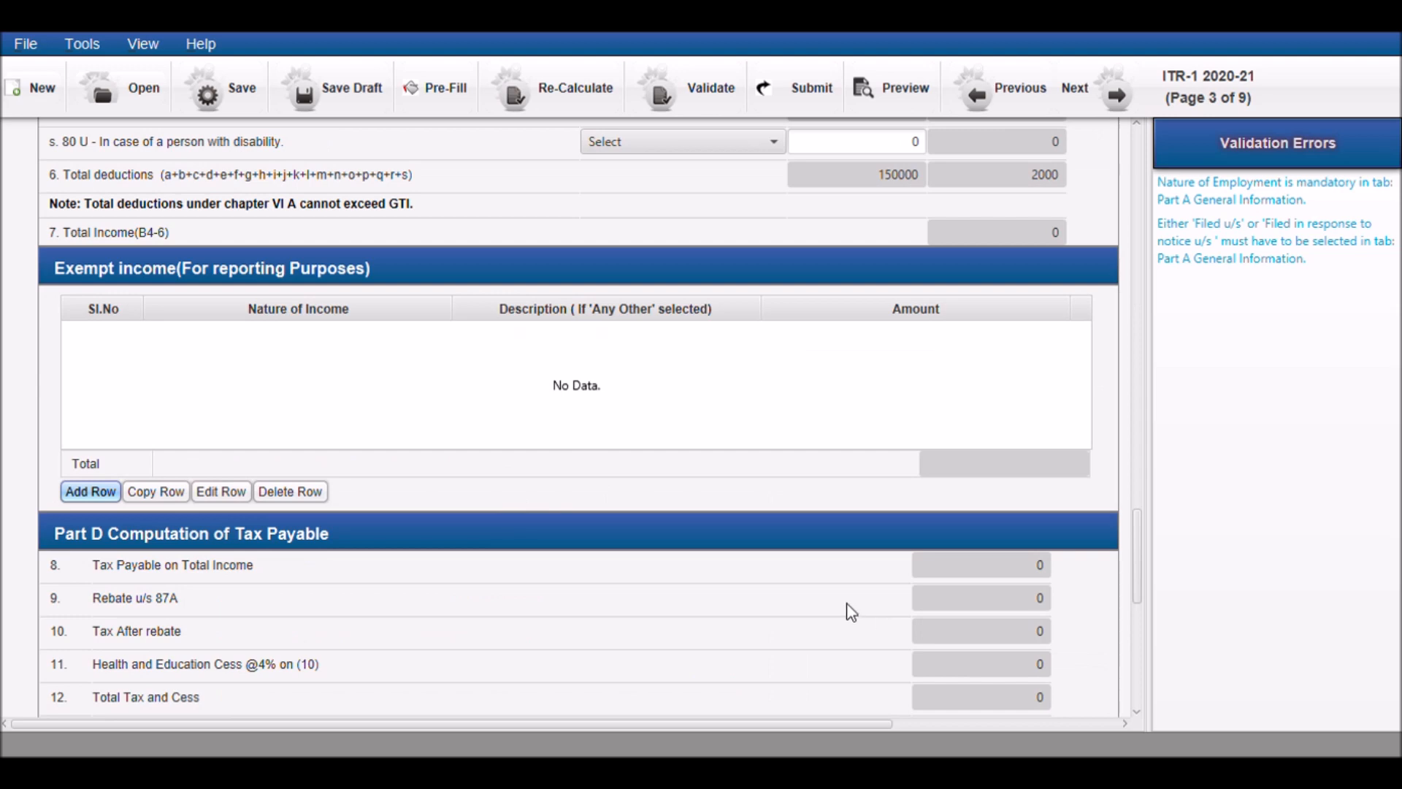
scroll(850, 612, down, 1)
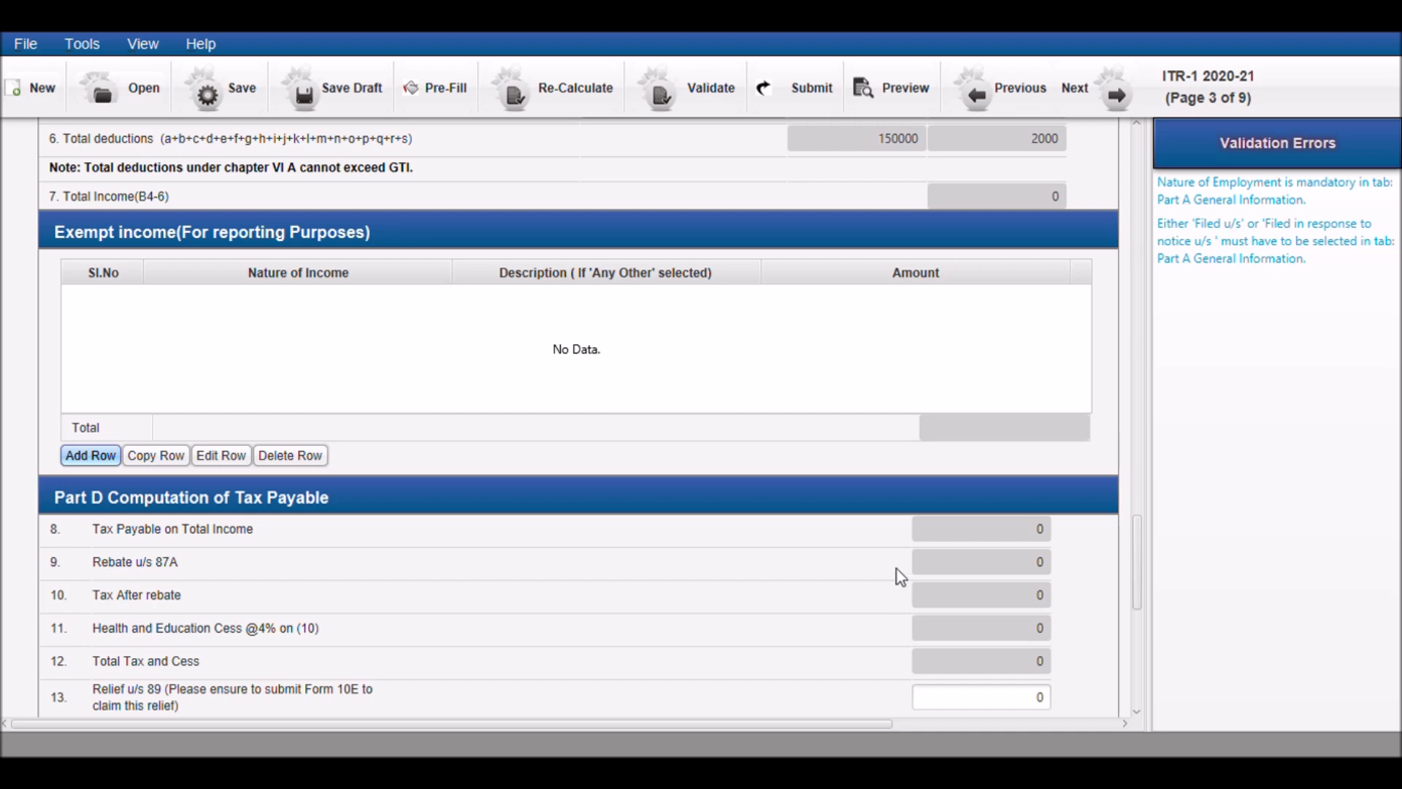
scroll(817, 610, down, 2)
scroll(825, 600, down, 2)
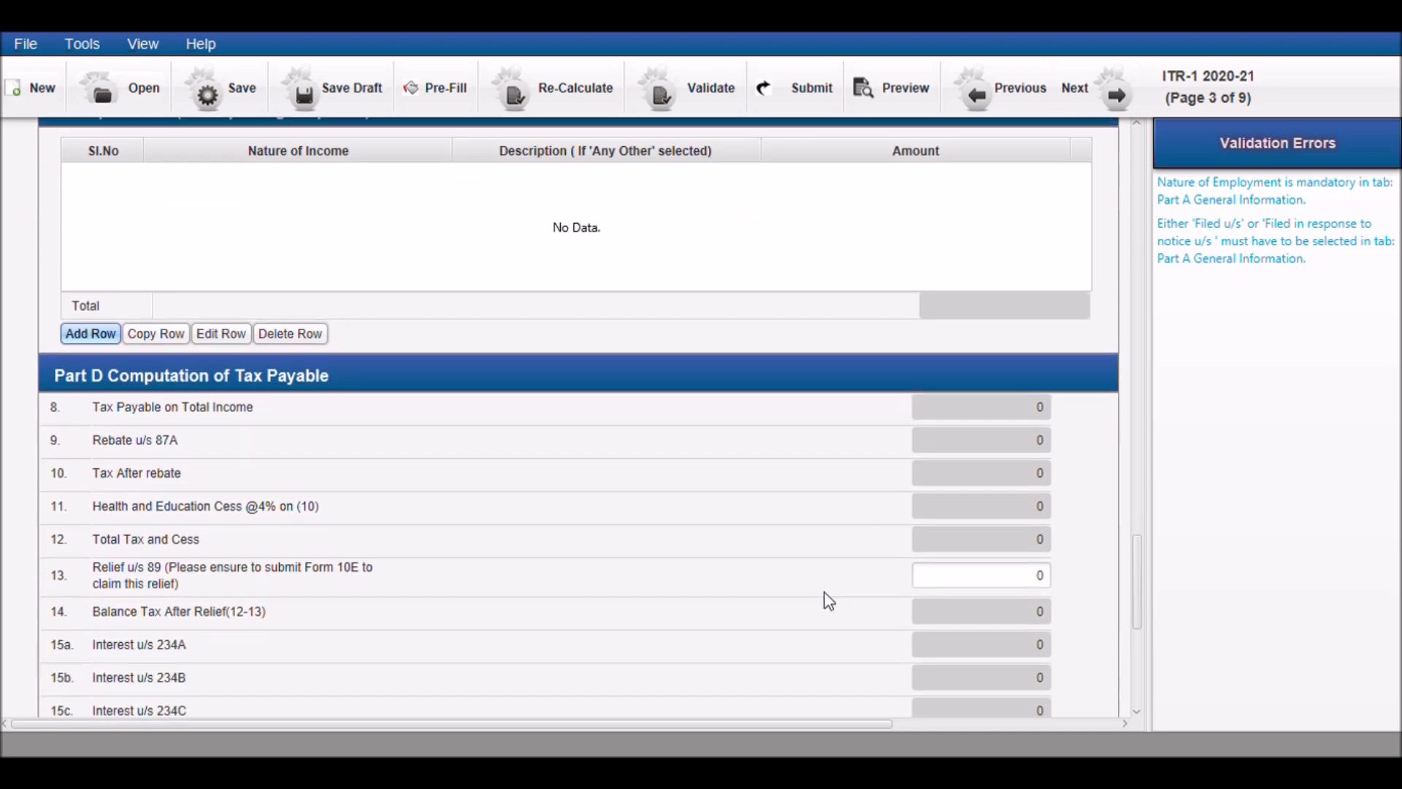
scroll(828, 600, down, 2)
scroll(828, 601, down, 4)
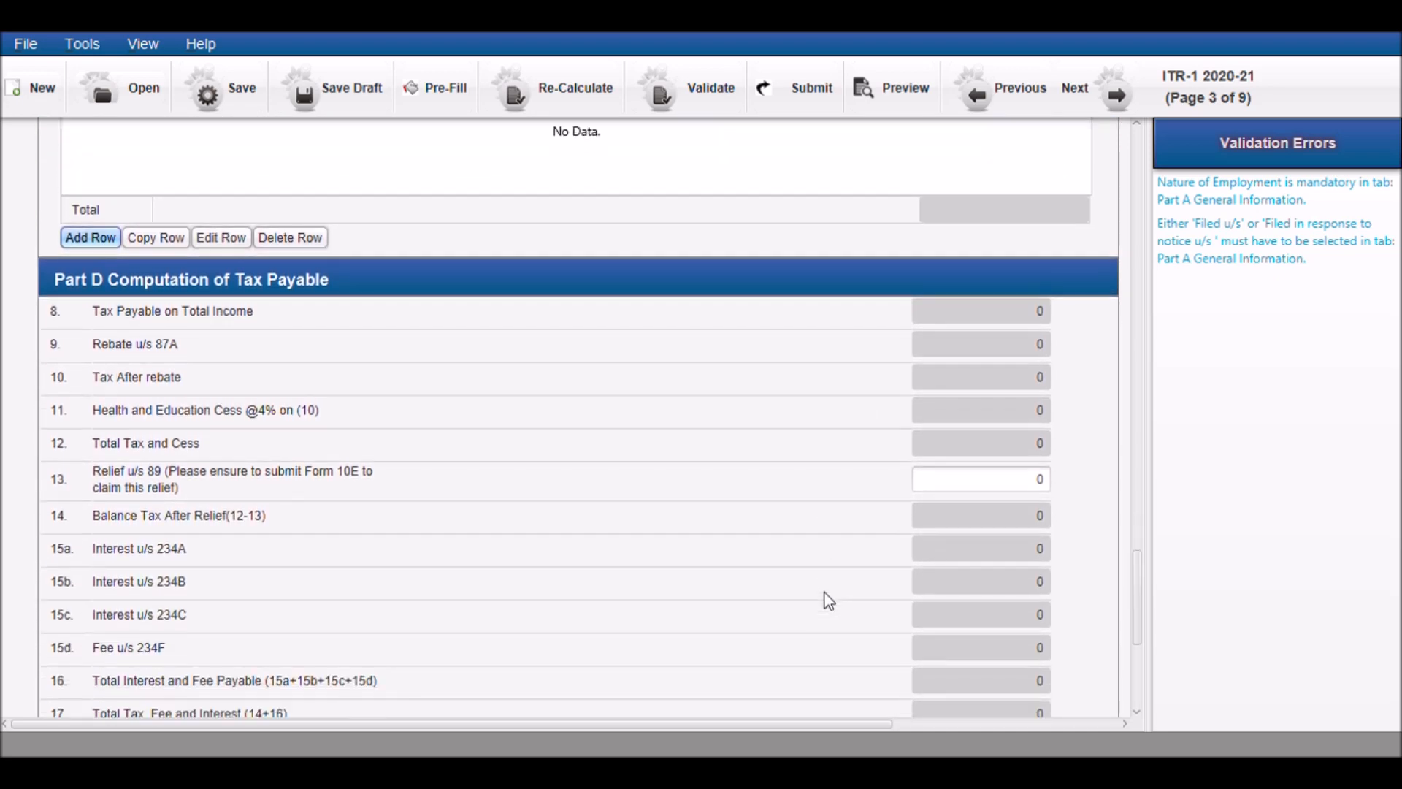
scroll(827, 601, up, 20)
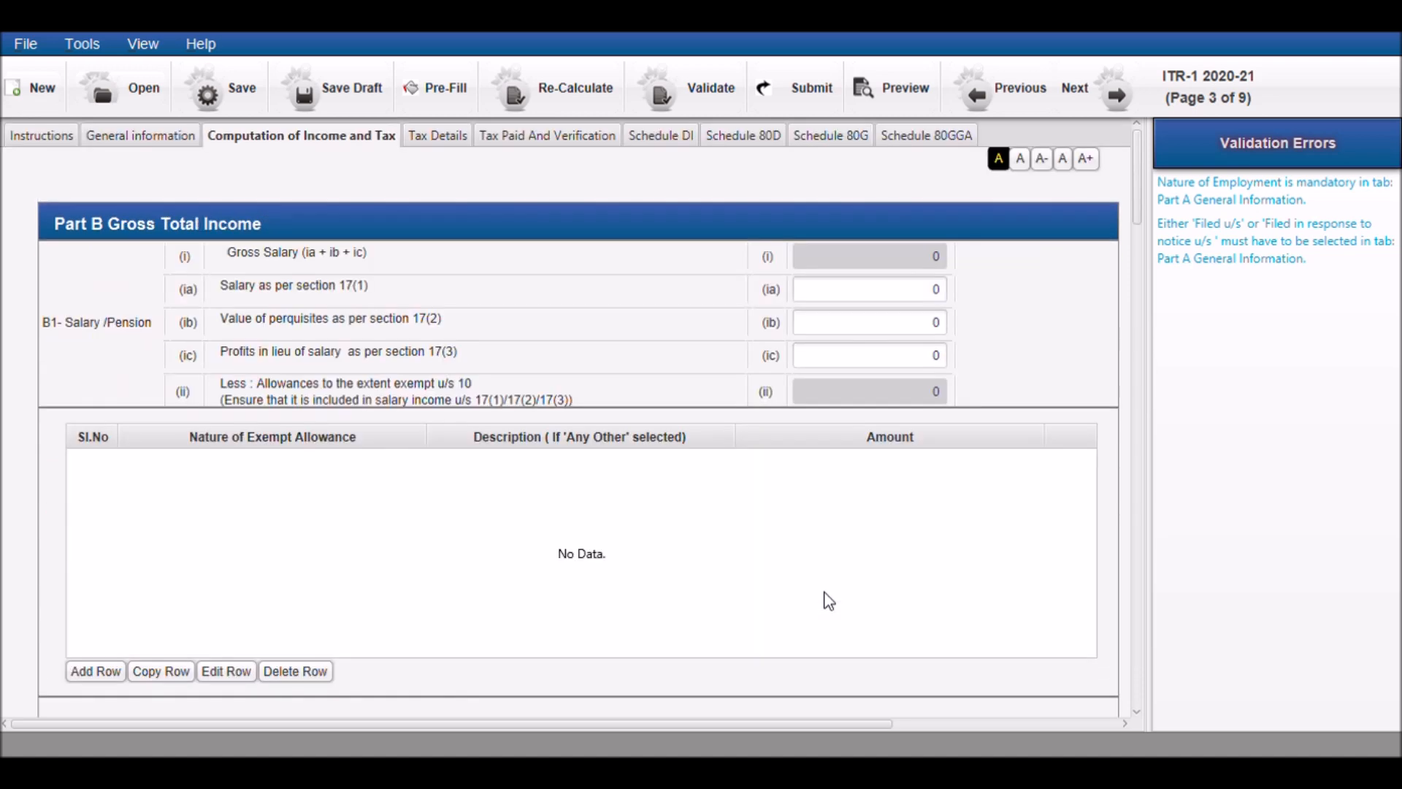
Open the Tax Details part and view the blank entry form of Sch TDS1 for tax deducted from salary
click(440, 139)
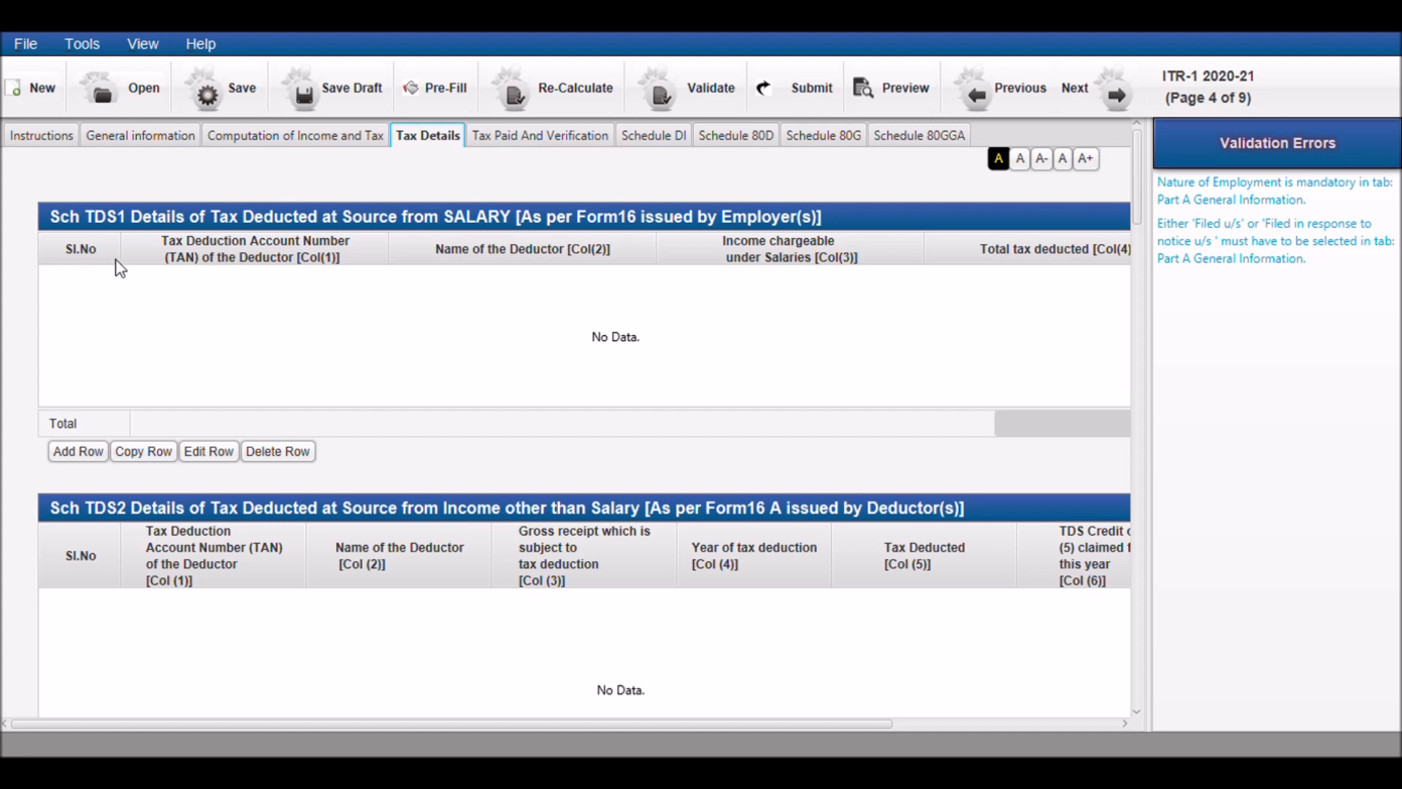
click(61, 458)
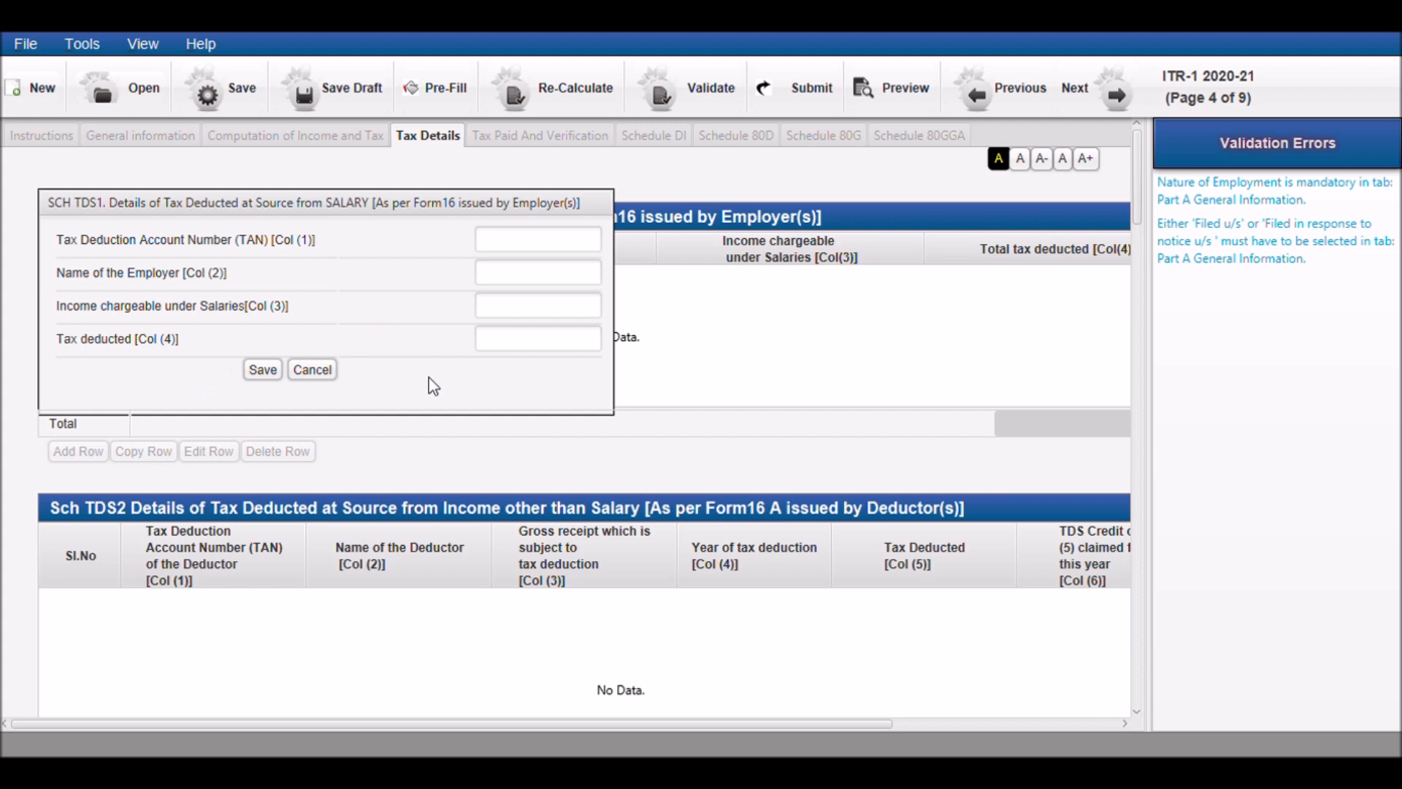
click(332, 370)
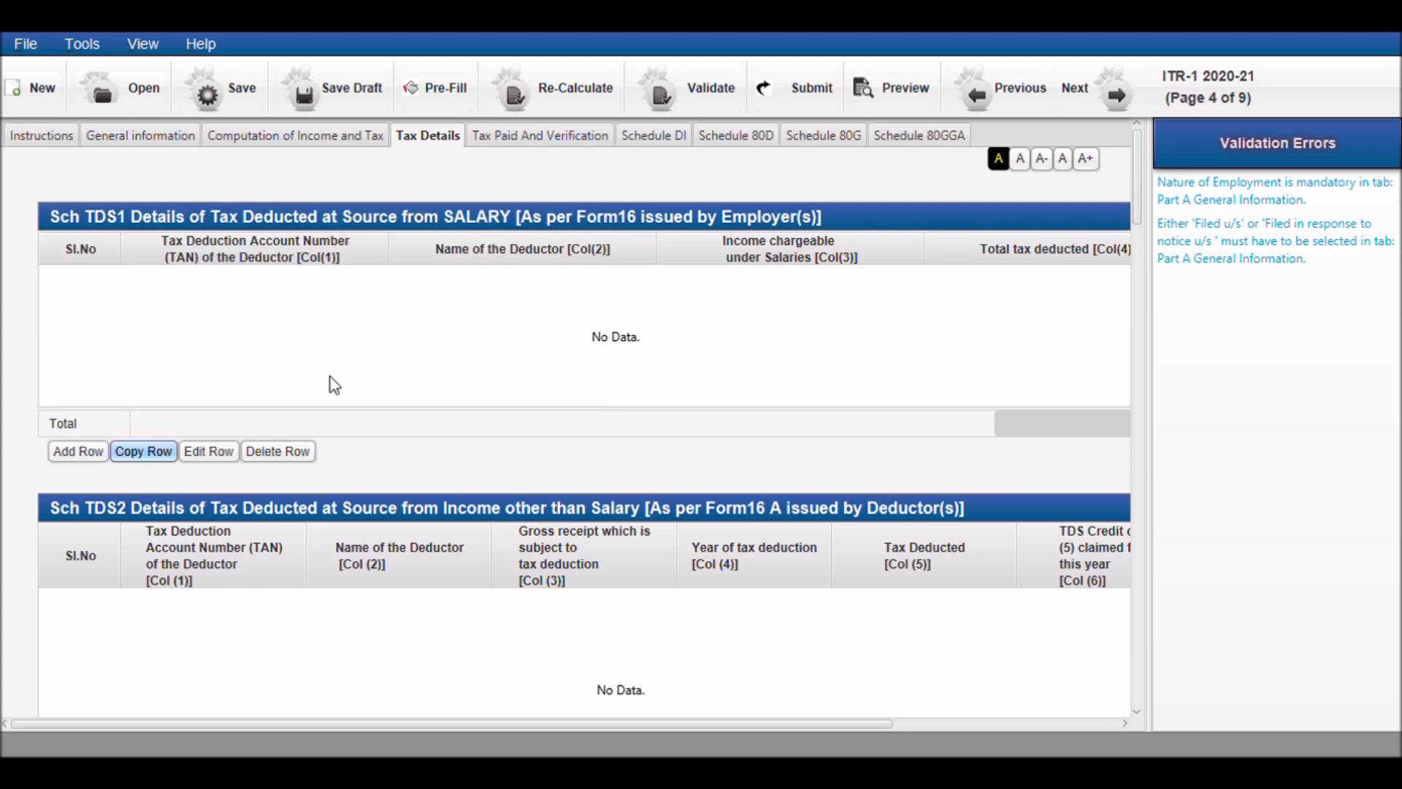
Review the Sch TDS2, TDS3 and TCS tables and the blank Schedule IT entry form for advance and self assessment tax
scroll(377, 442, down, 3)
scroll(377, 444, down, 1)
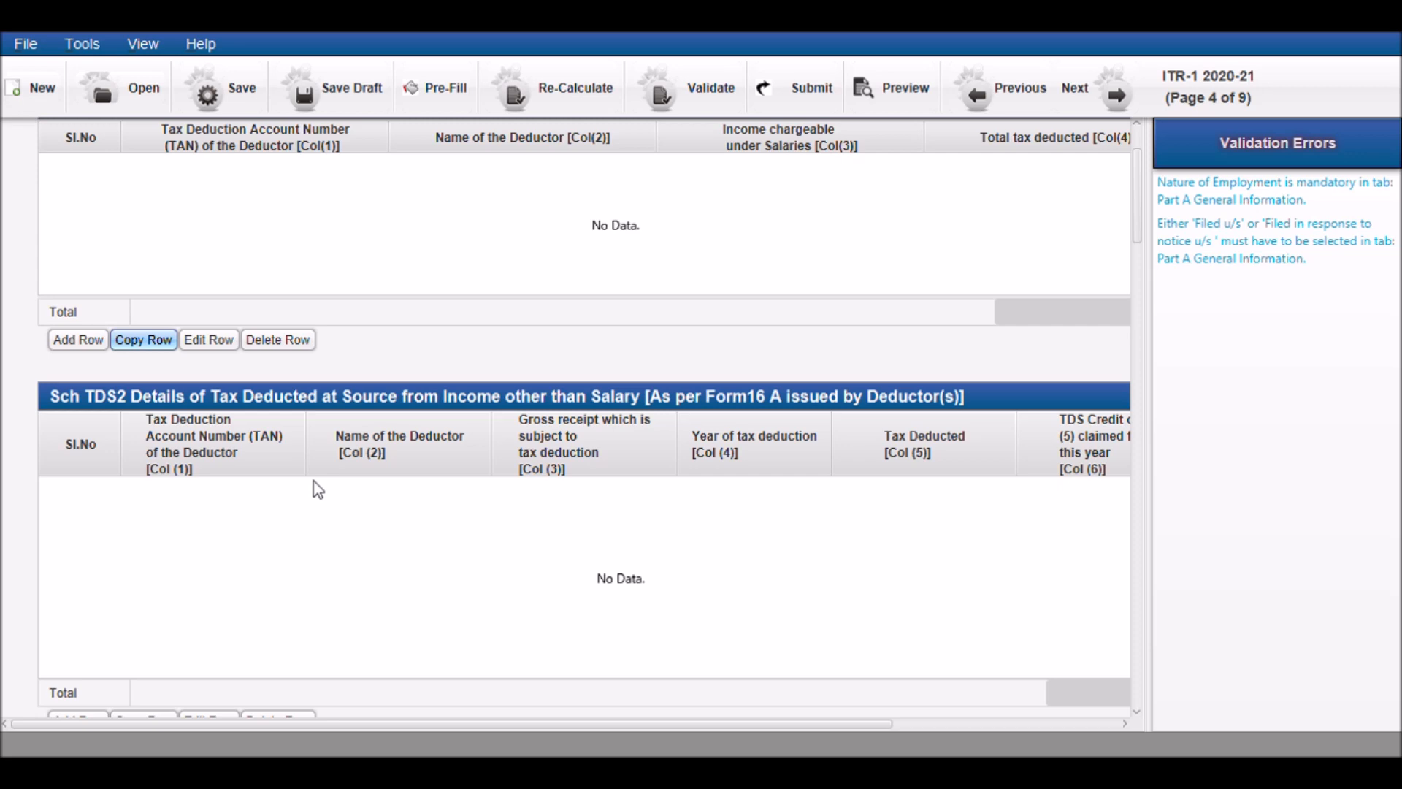
scroll(227, 514, down, 3)
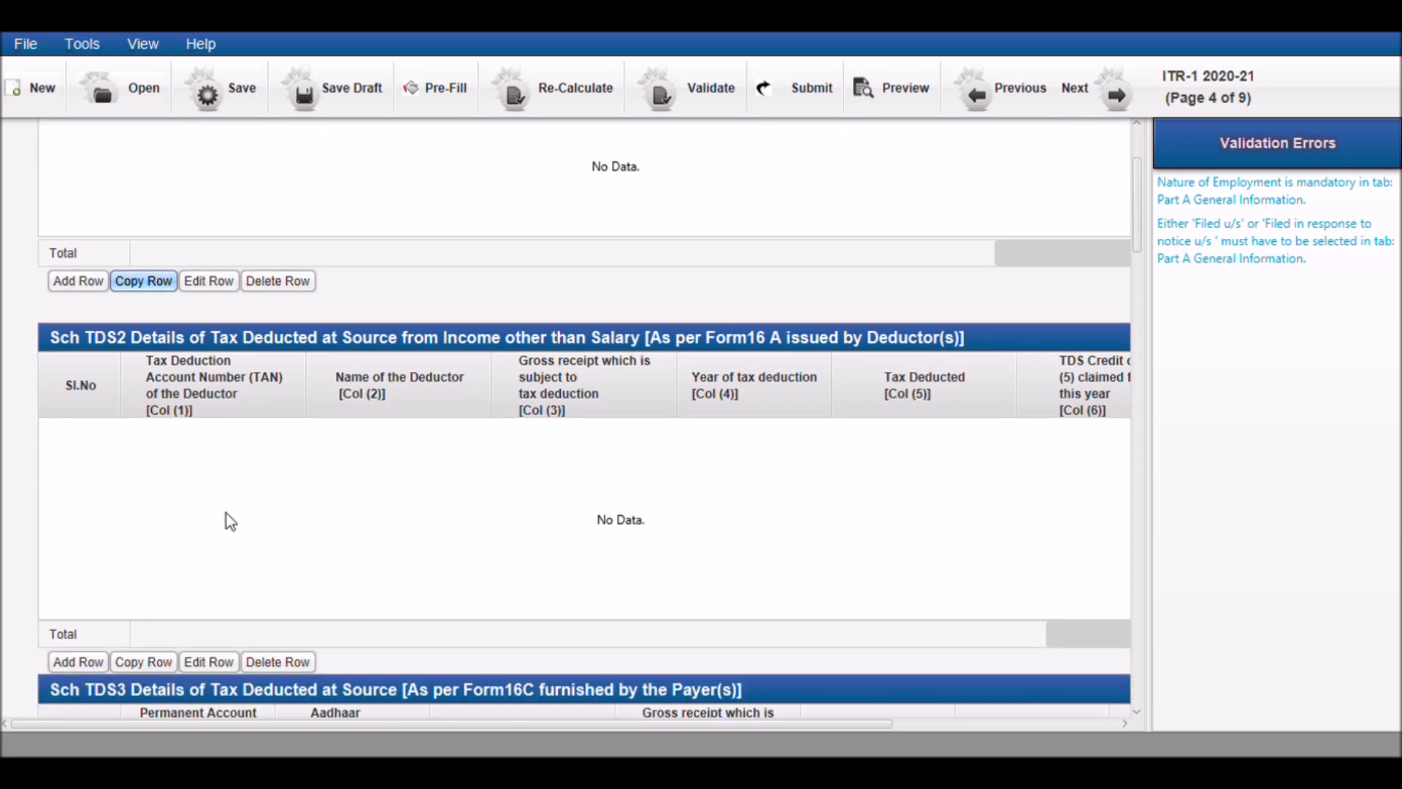
scroll(134, 560, down, 7)
scroll(139, 560, down, 10)
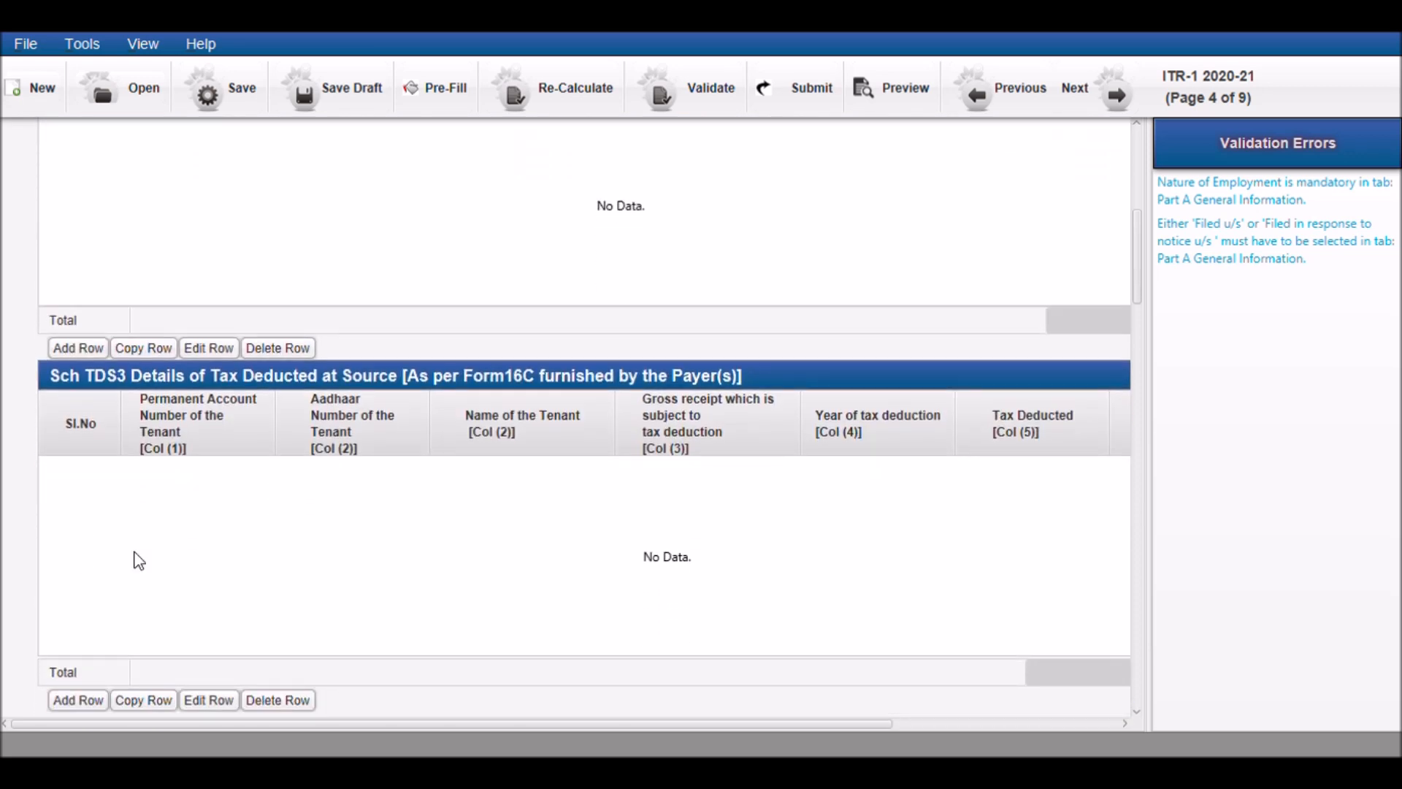
scroll(136, 559, down, 10)
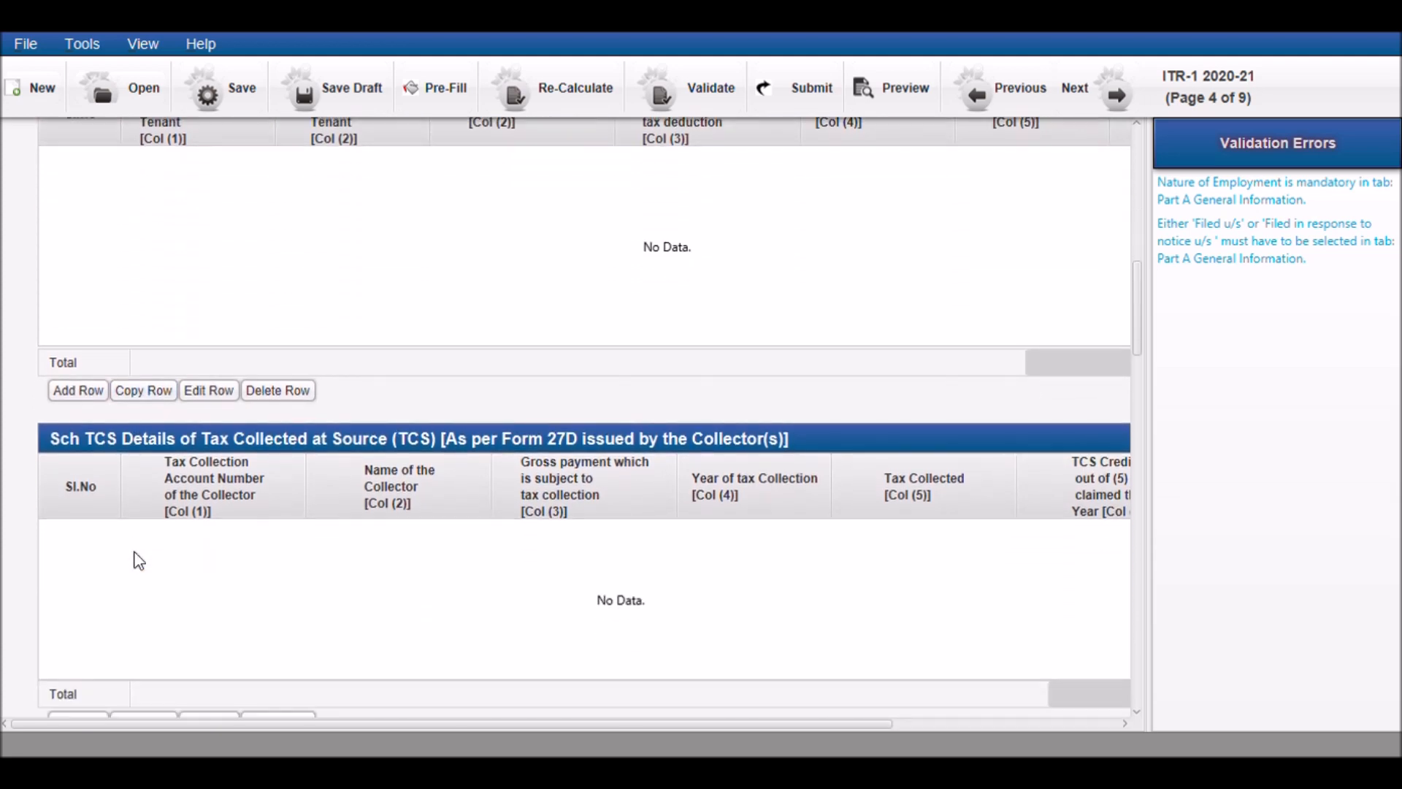
scroll(135, 553, down, 5)
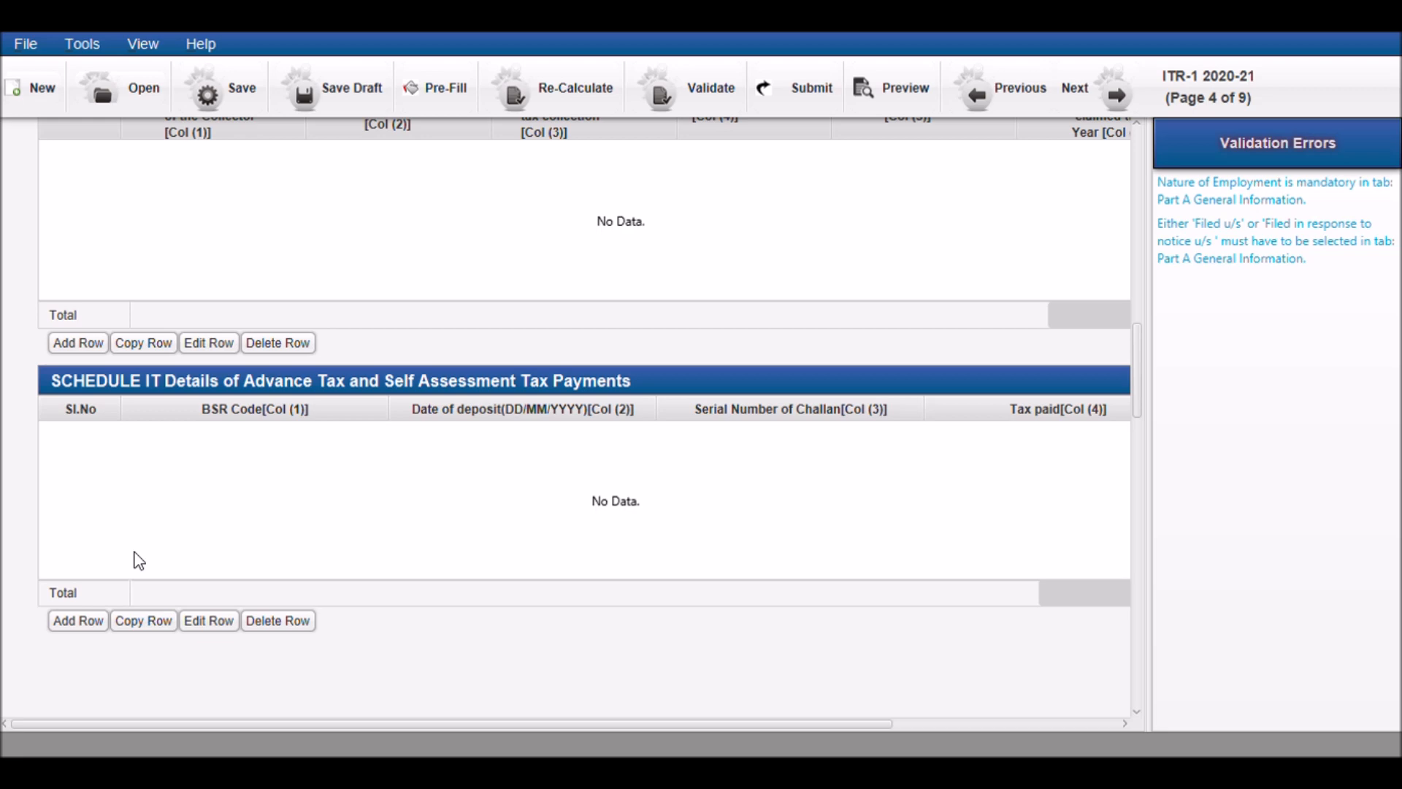
click(73, 626)
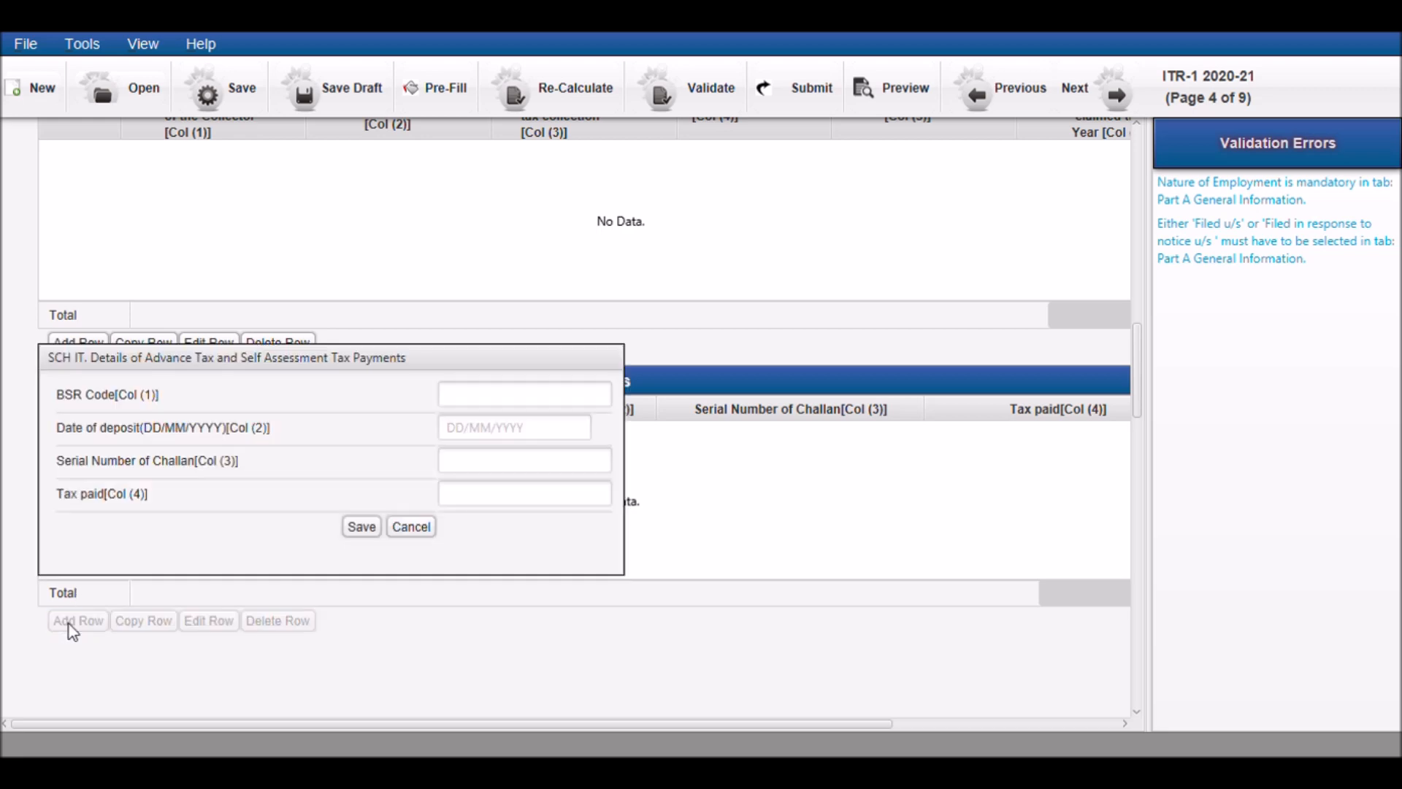
click(413, 527)
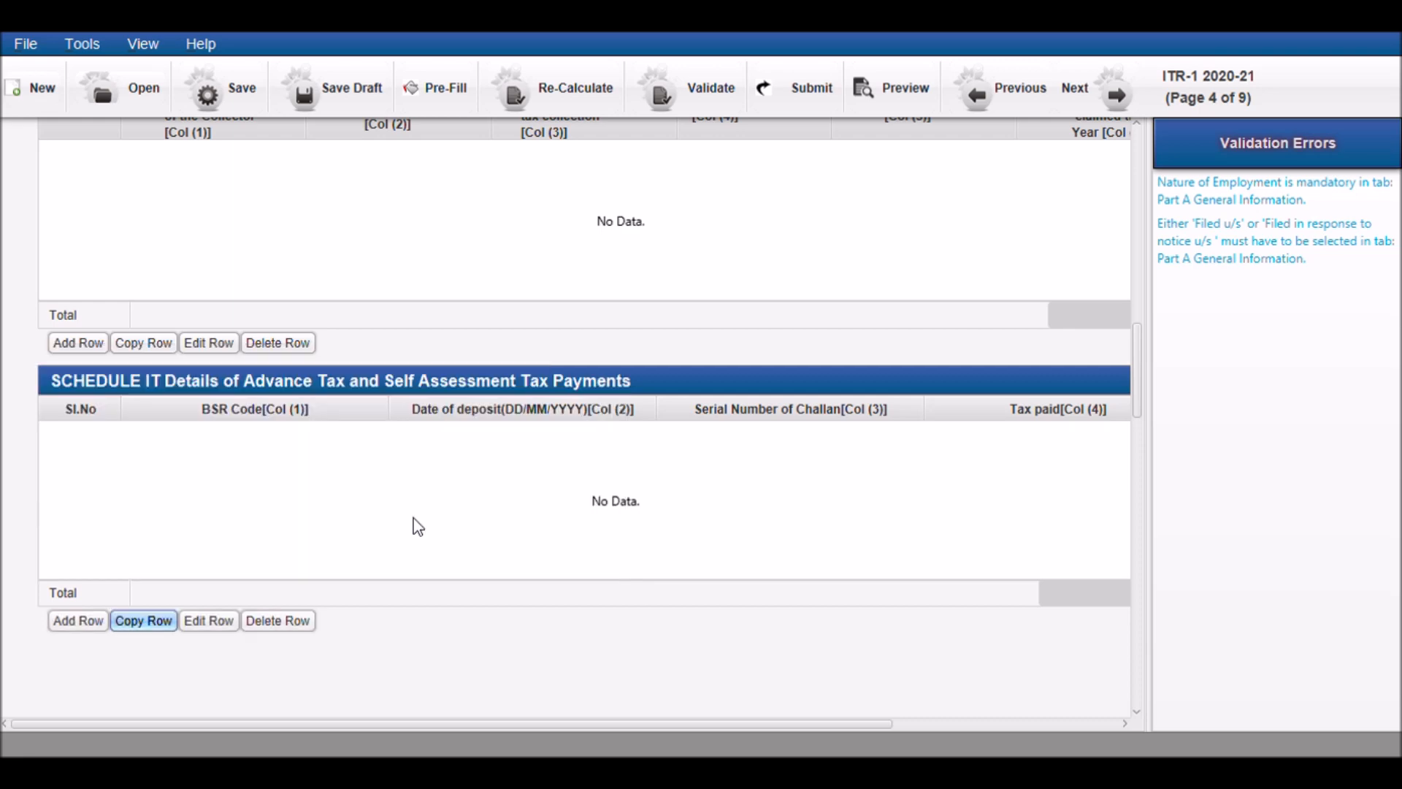
Open the Tax Paid And Verification part and examine the Taxes Paid fields and the Part E bank account table
scroll(418, 526, up, 10)
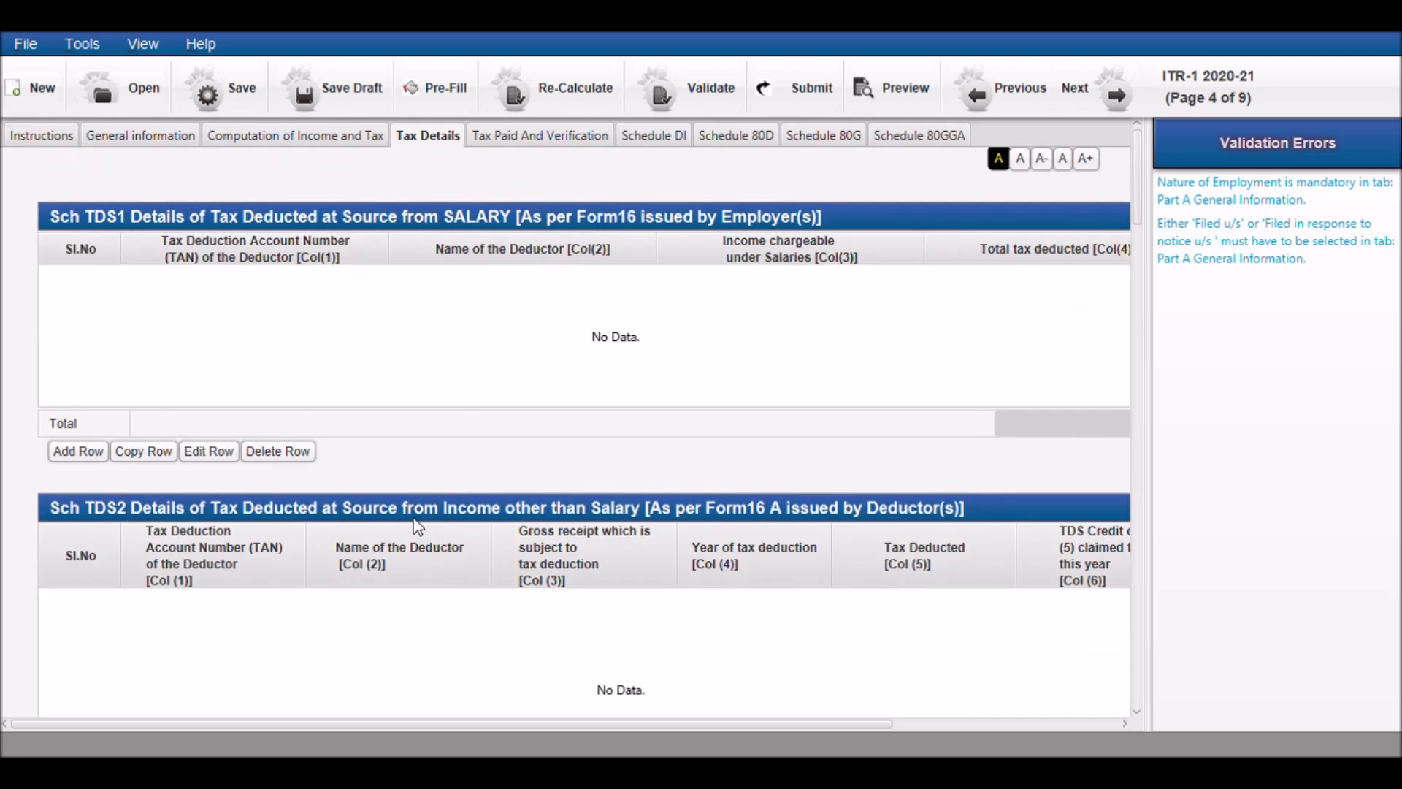
click(519, 140)
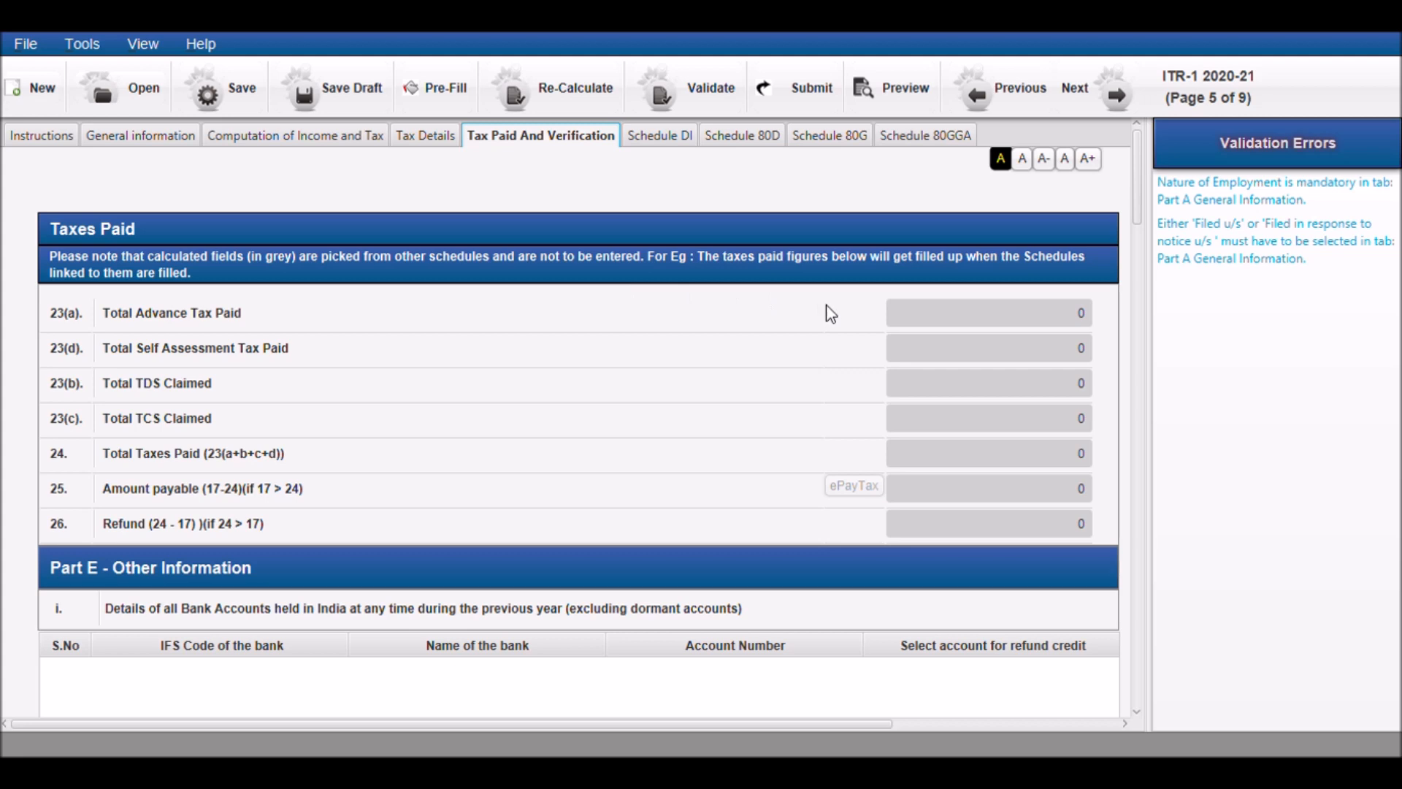
scroll(818, 430, down, 1)
scroll(818, 430, down, 3)
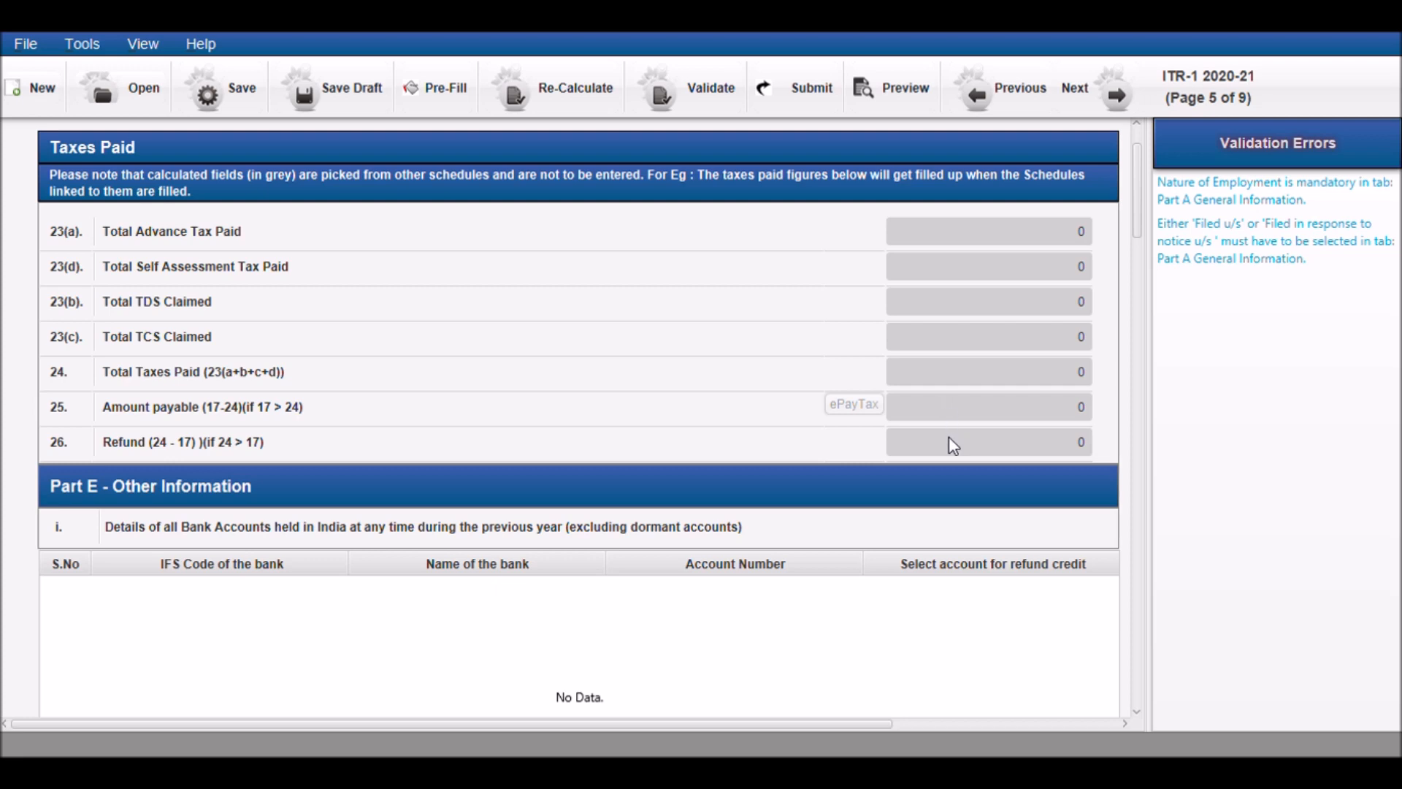
scroll(692, 441, down, 4)
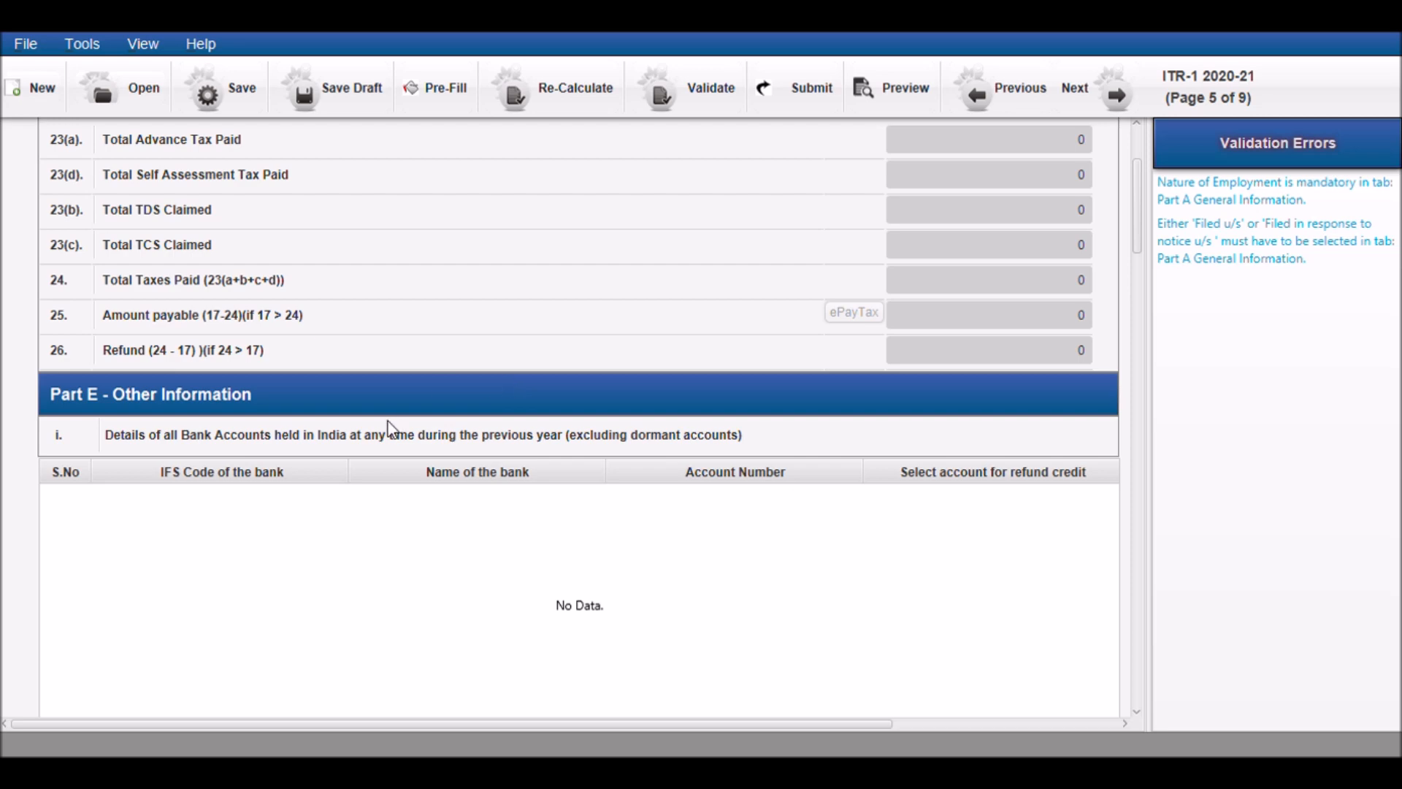
scroll(389, 431, down, 2)
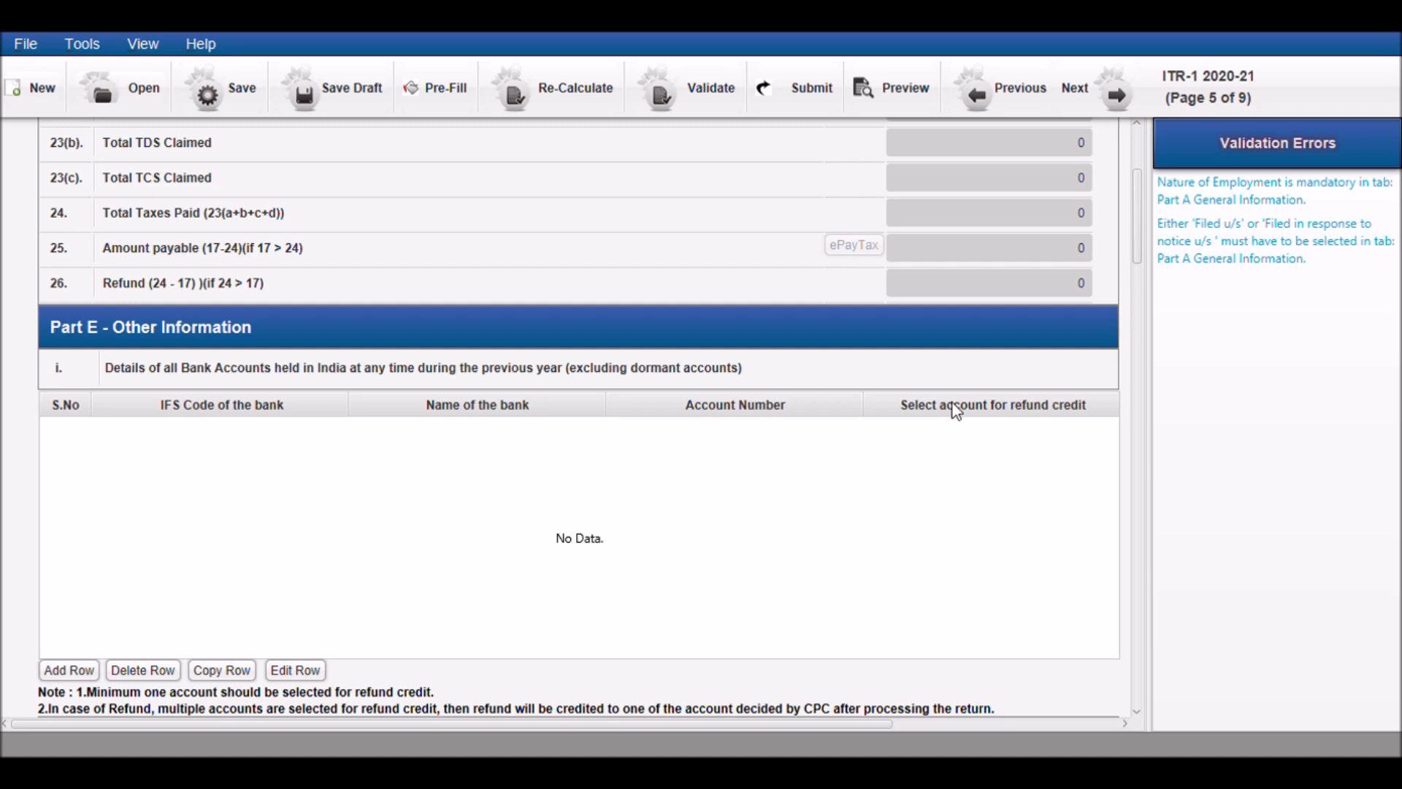
scroll(742, 473, up, 3)
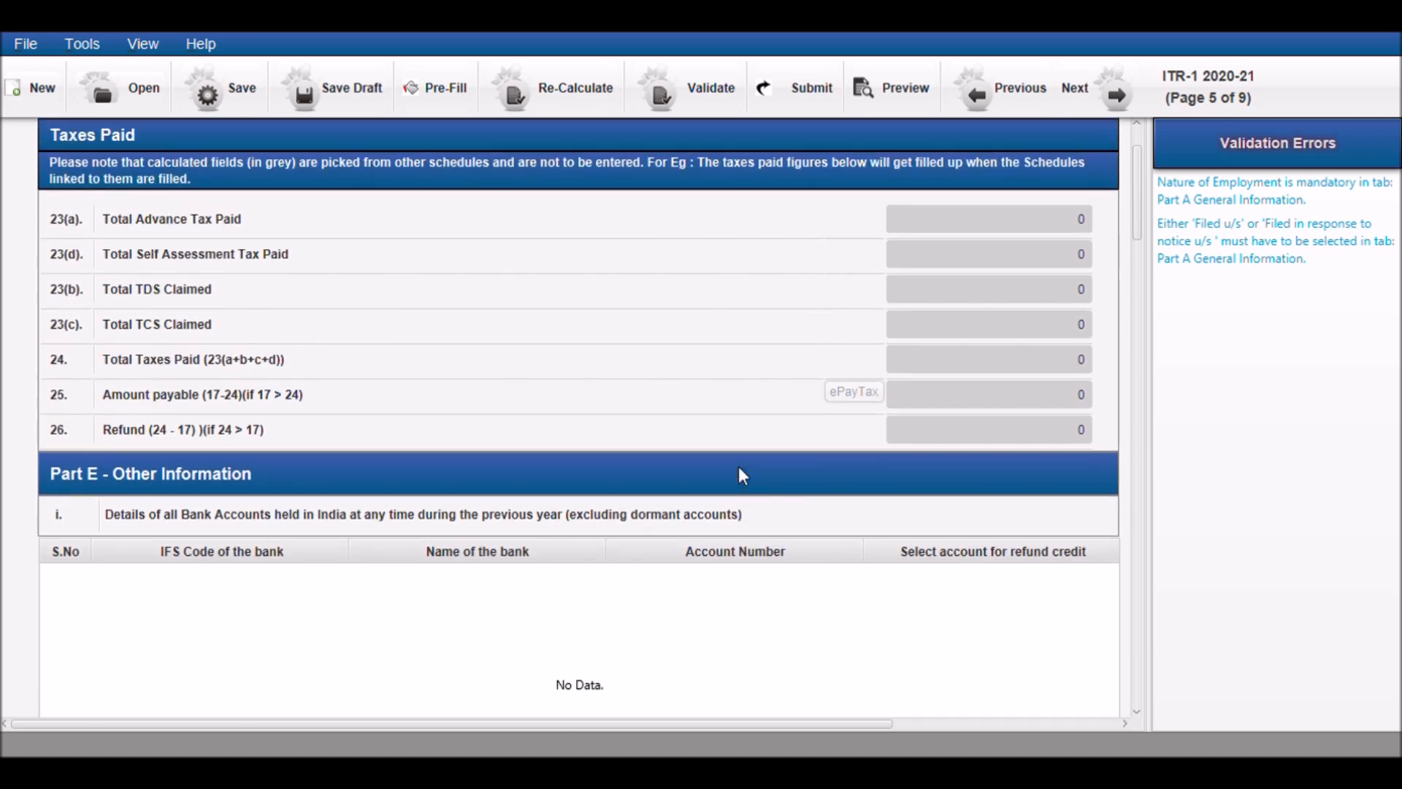
scroll(740, 470, up, 2)
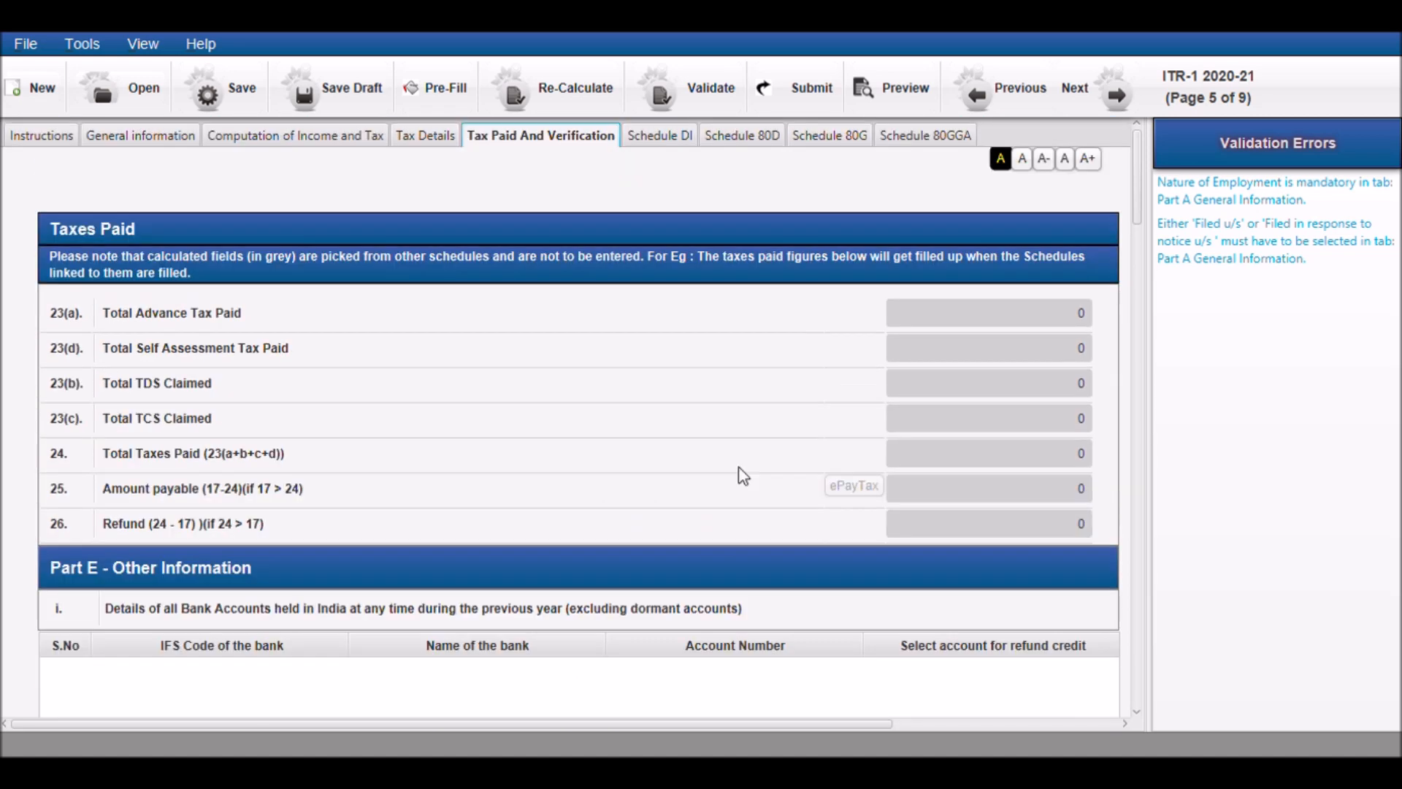
Open Schedule DI and review the investment, deposit and payment rows for claiming Chapter VIA Part B deductions
click(651, 142)
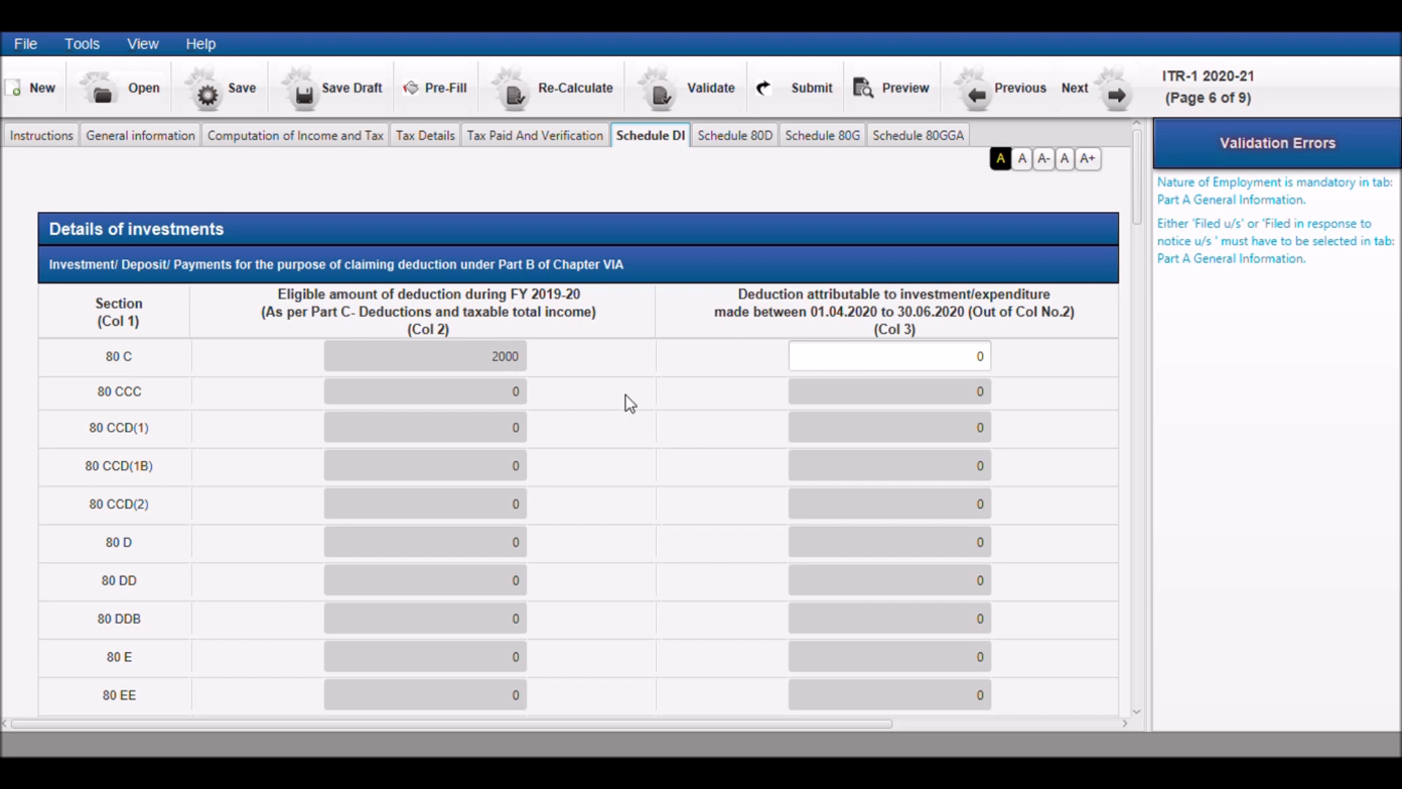
scroll(627, 403, down, 2)
scroll(627, 402, up, 2)
Open Schedule 80D and examine the health insurance, preventive checkup and medical expenditure fields for self, family and parents
click(733, 148)
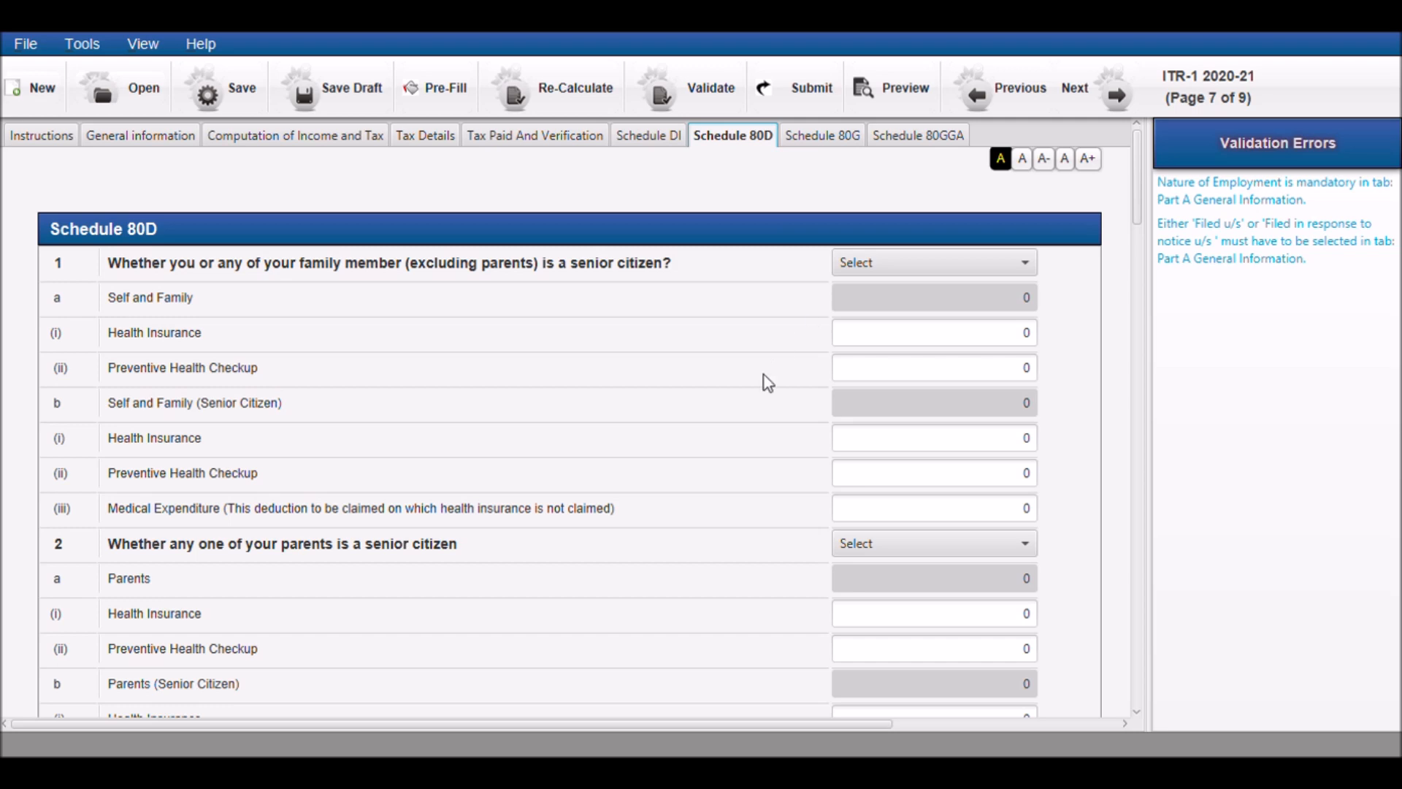
scroll(764, 375, down, 3)
scroll(763, 378, down, 3)
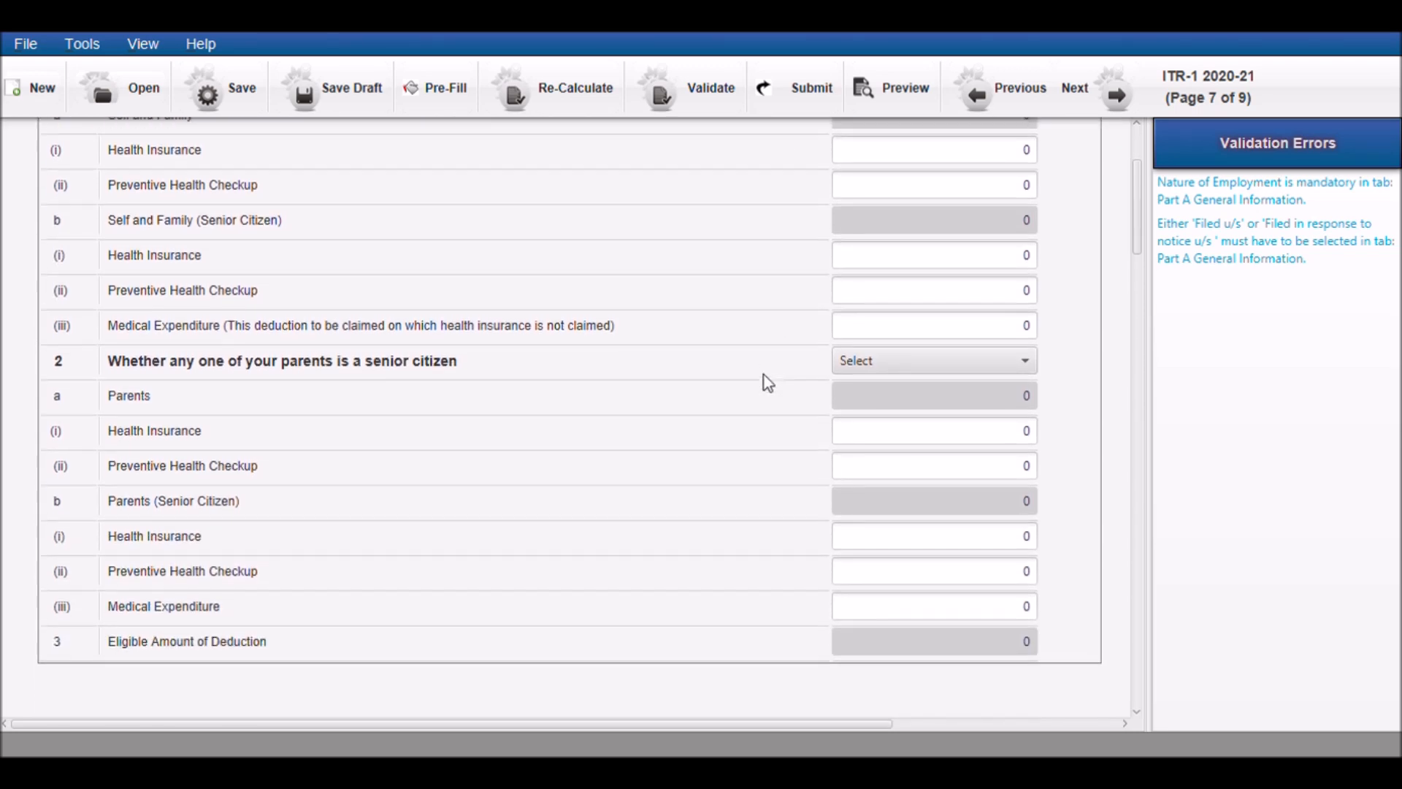
scroll(763, 377, up, 2)
scroll(764, 376, up, 4)
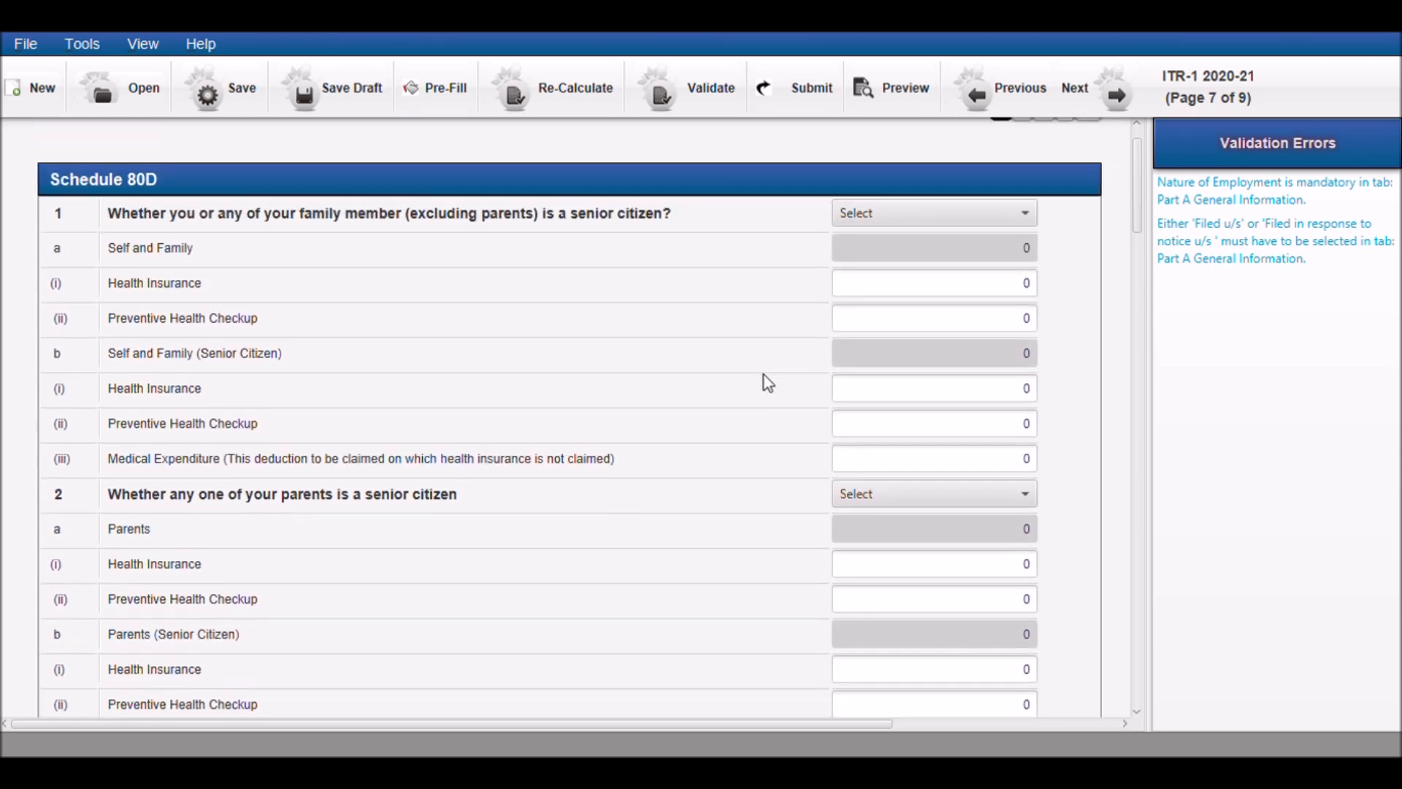
View the donation tables in Schedule 80G and the scientific research or rural development donations in Schedule 80GGA
click(843, 153)
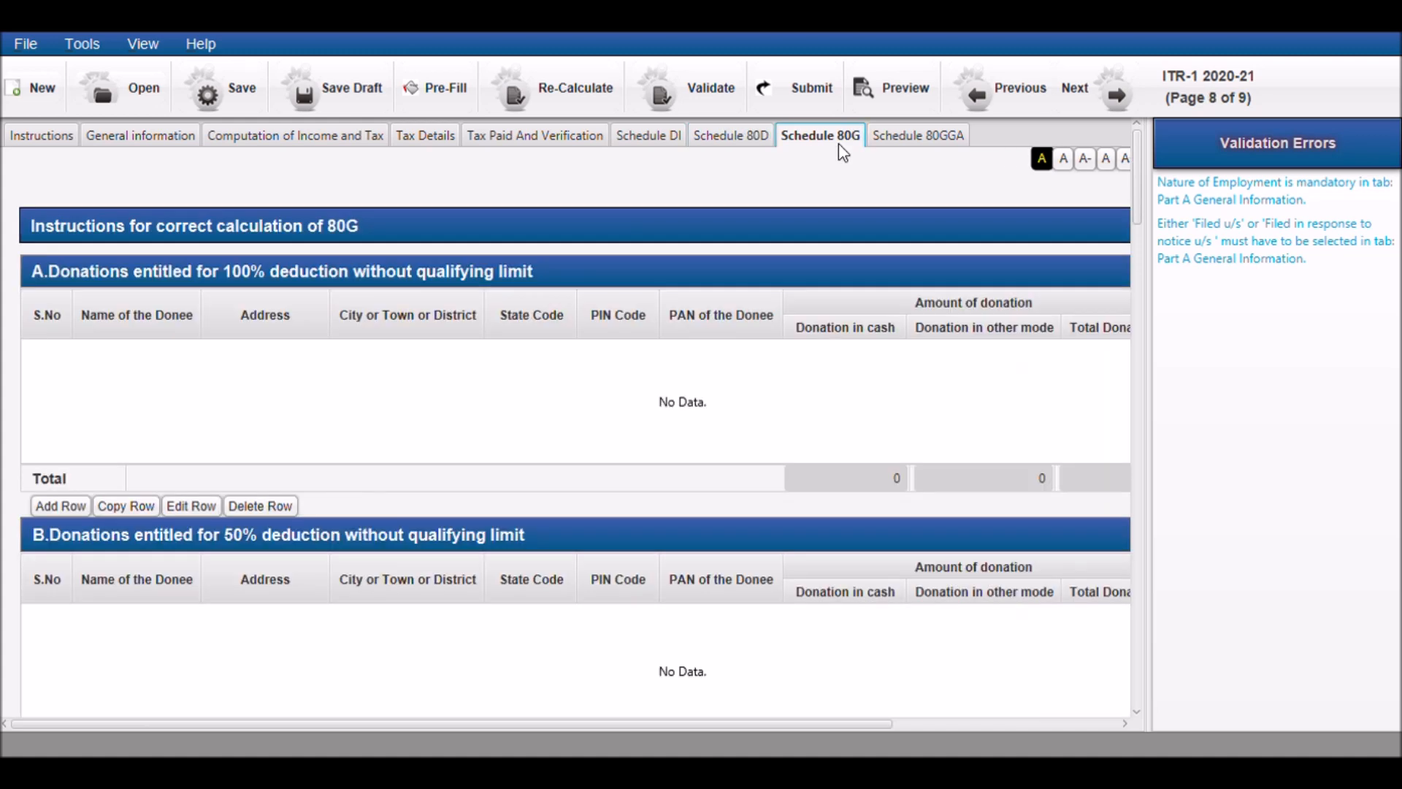
click(887, 145)
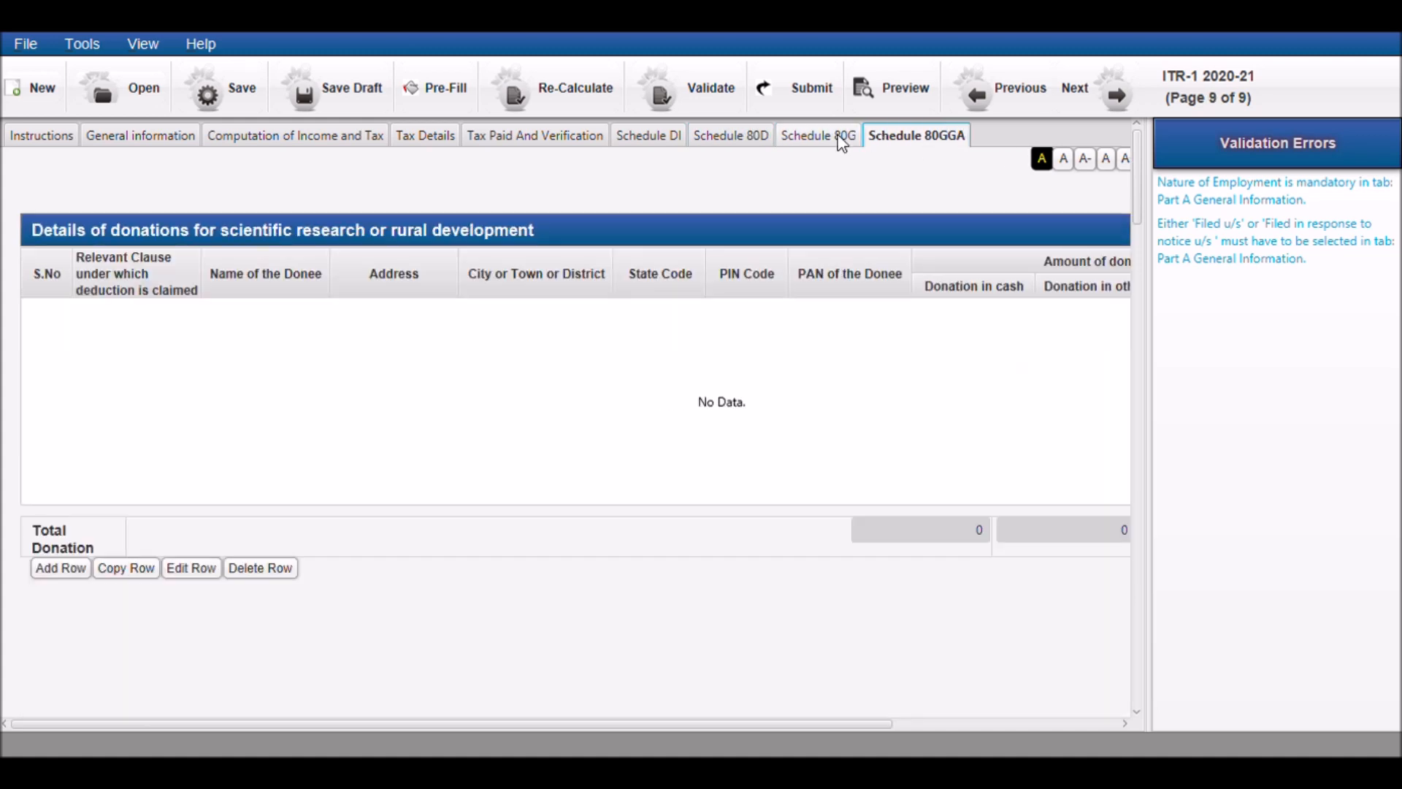